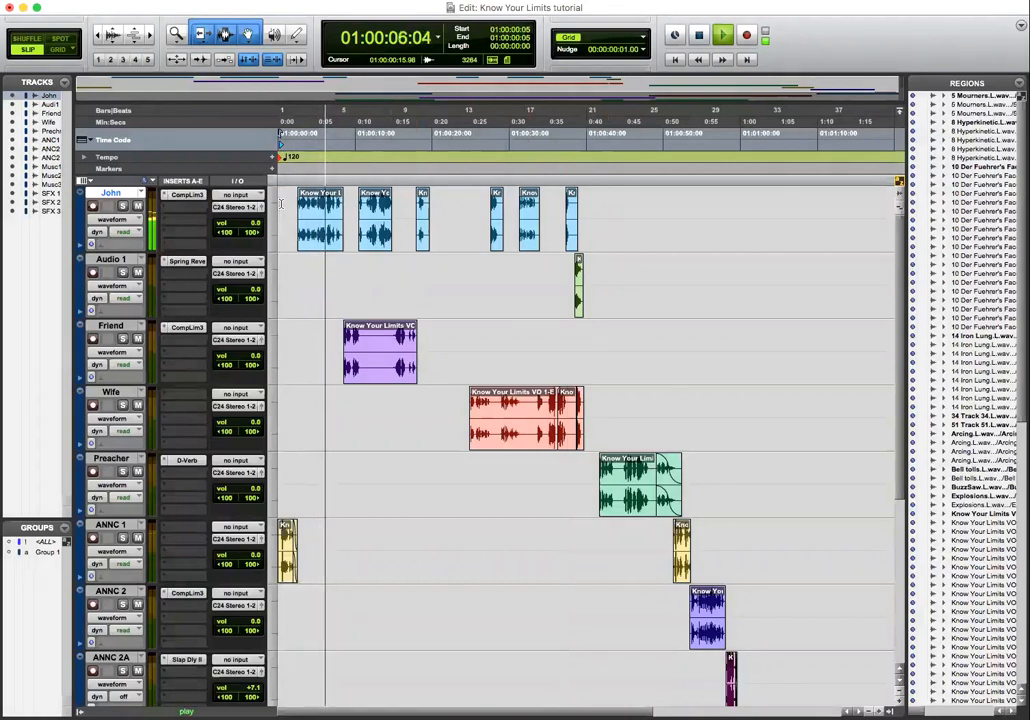
Step: Stop playback and remove the compressor insert from the first voice track
key(space)
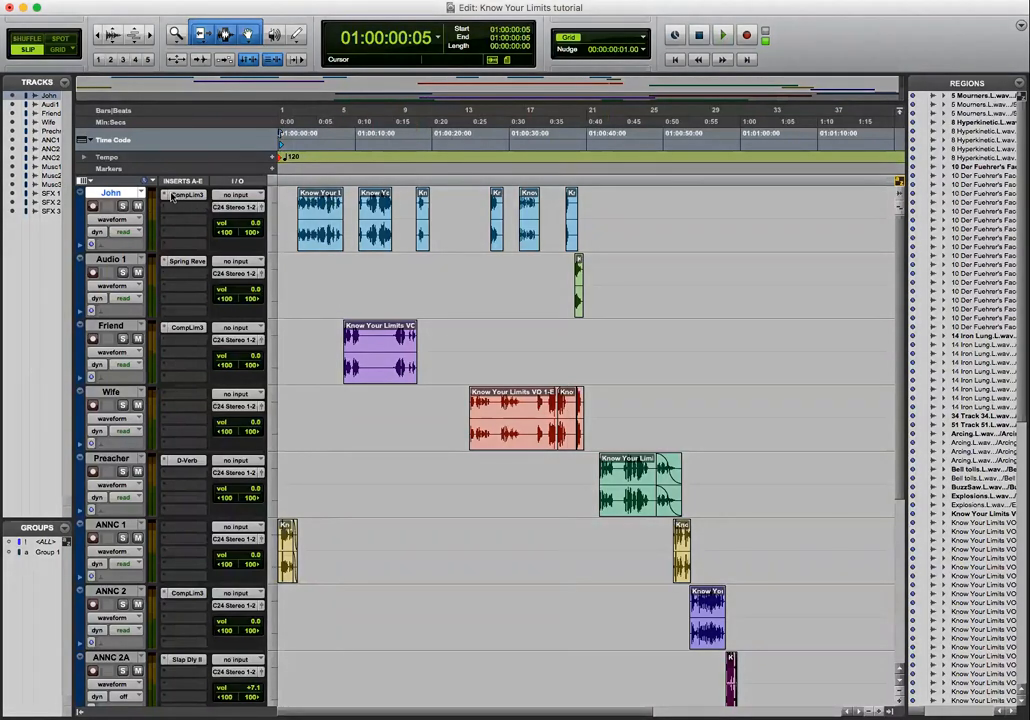
click(165, 196)
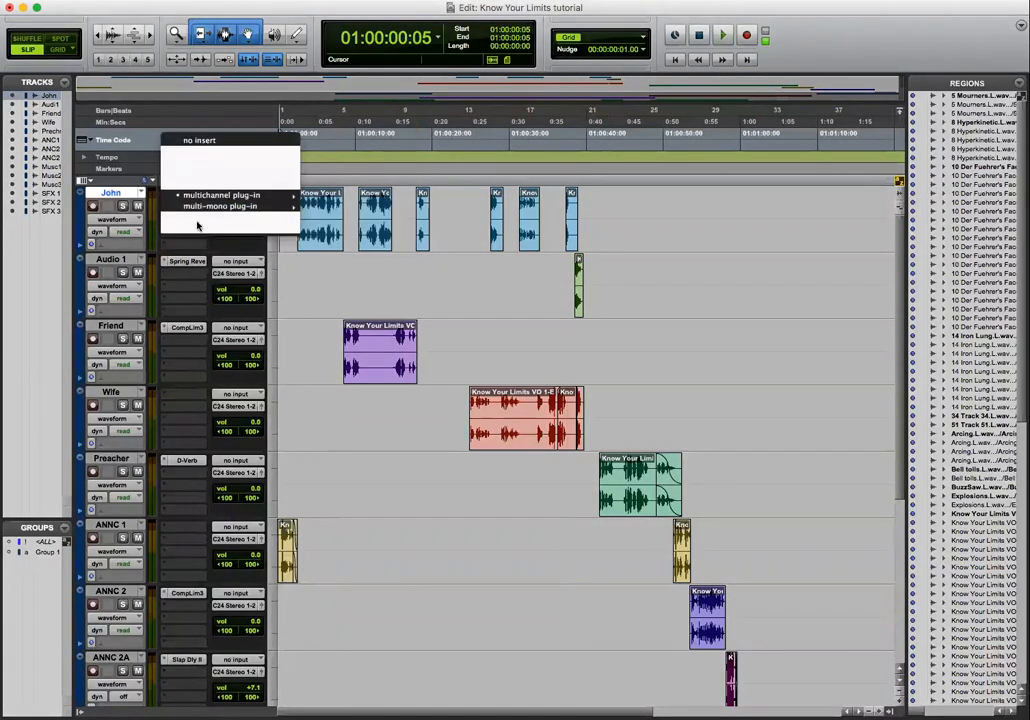
click(207, 143)
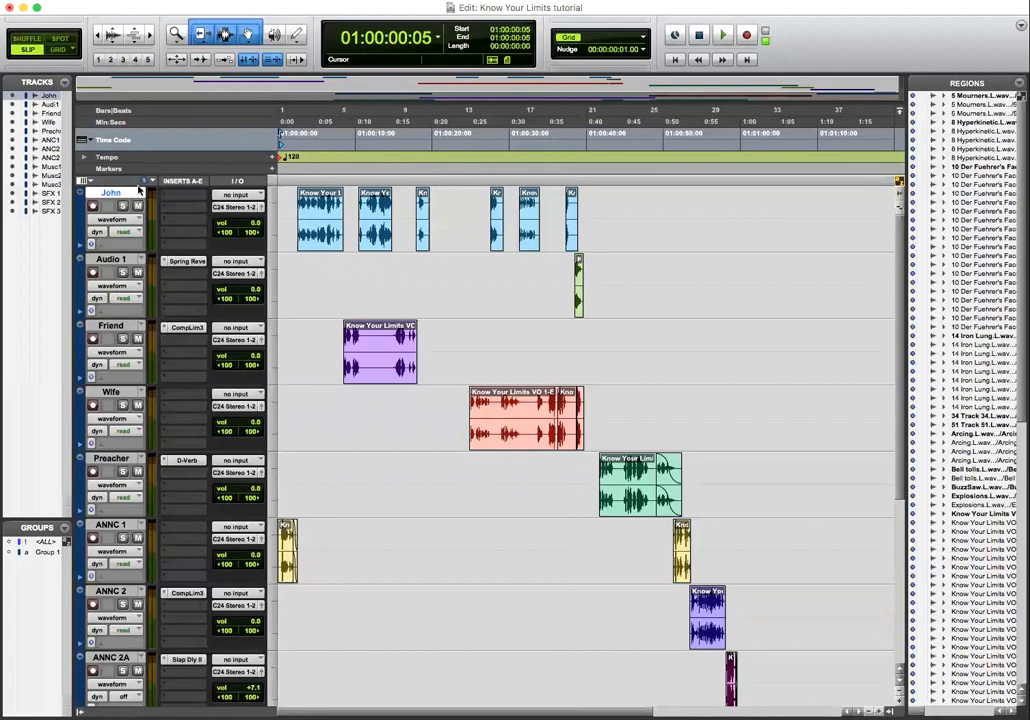
Step: Hide the Inserts A-E column in the Edit window and show it again
click(89, 183)
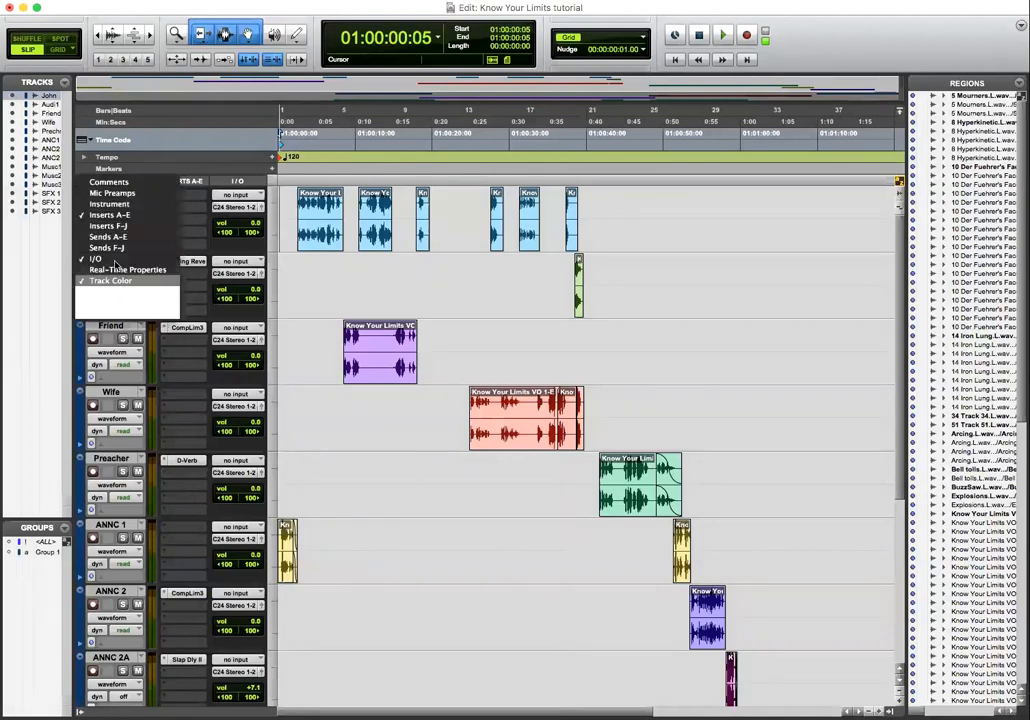
click(110, 215)
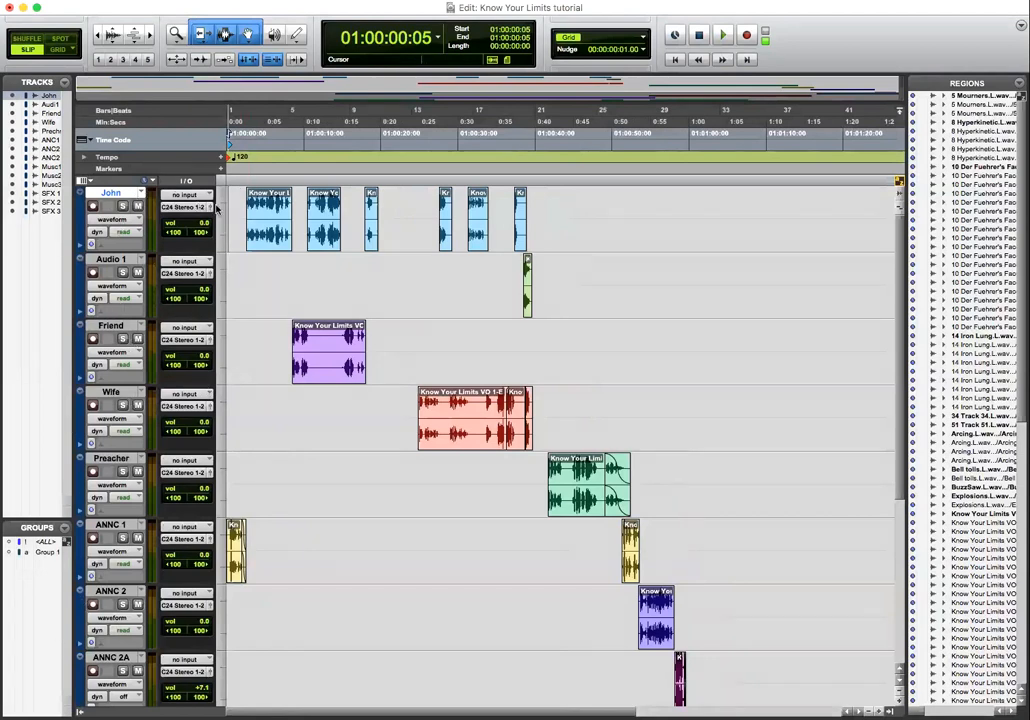
click(89, 182)
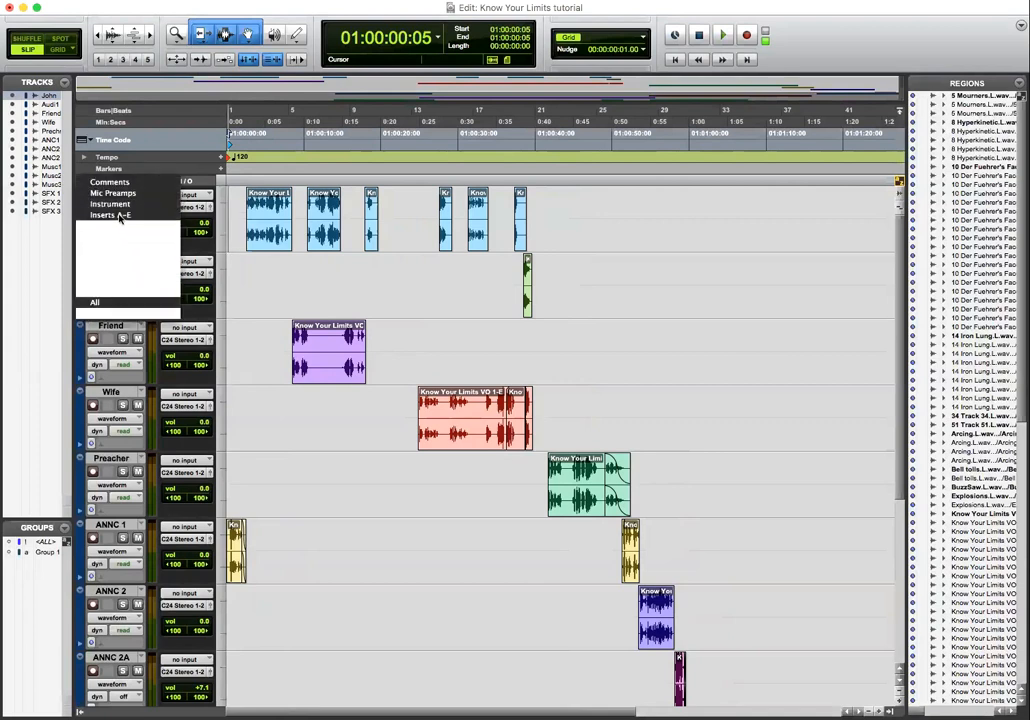
click(119, 217)
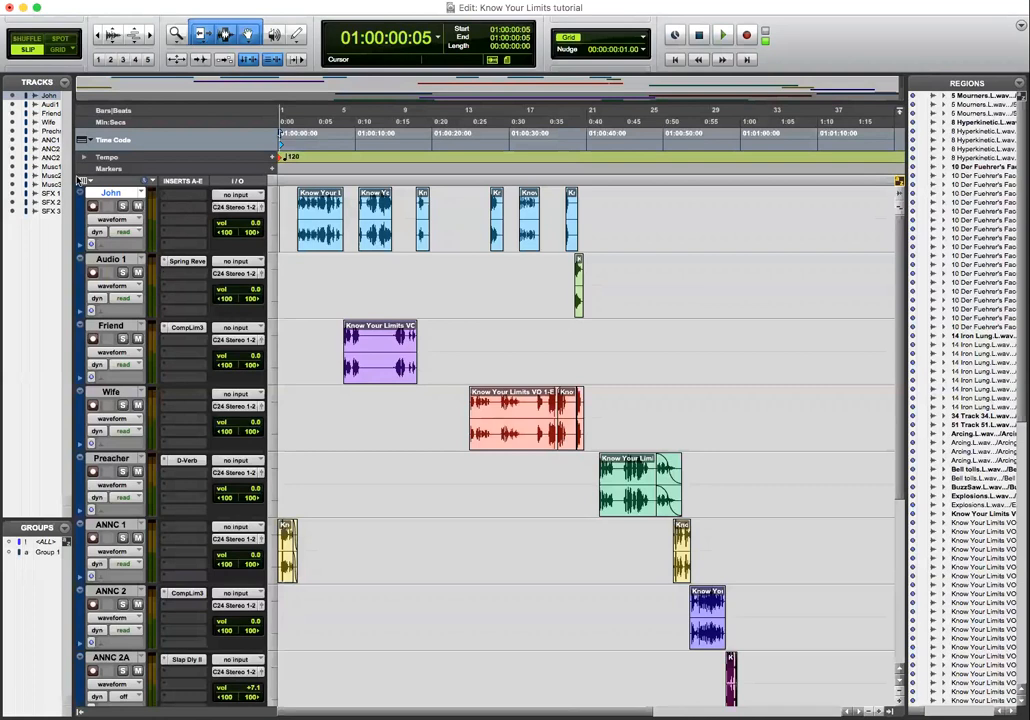
Step: Show the Inserts F-J column in the Edit window and hide it again
click(83, 181)
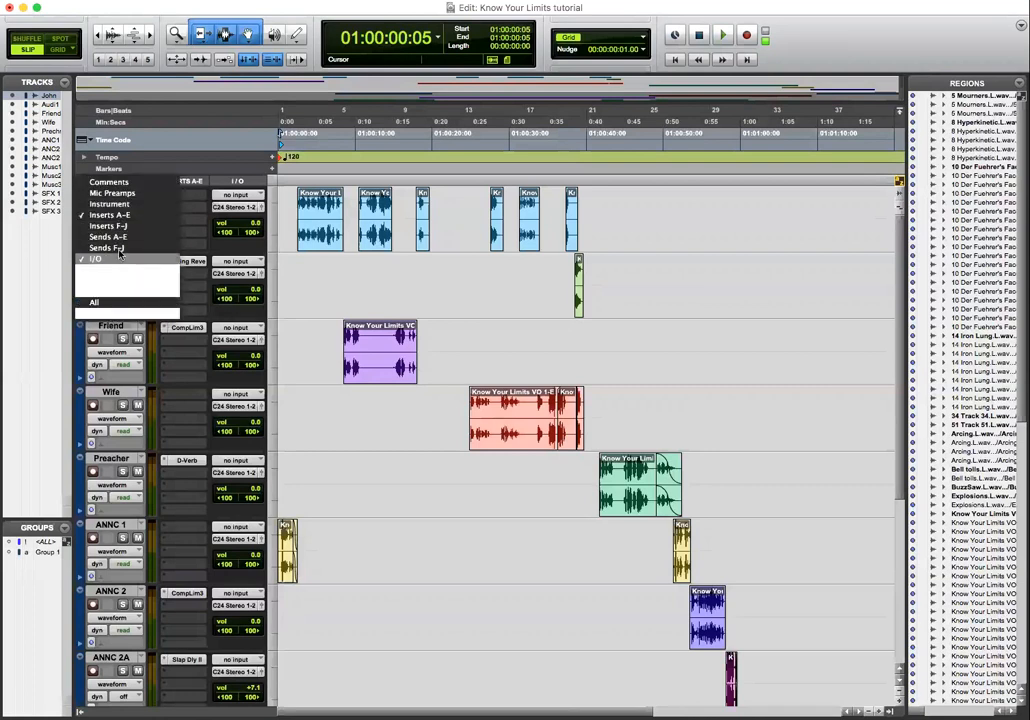
click(117, 226)
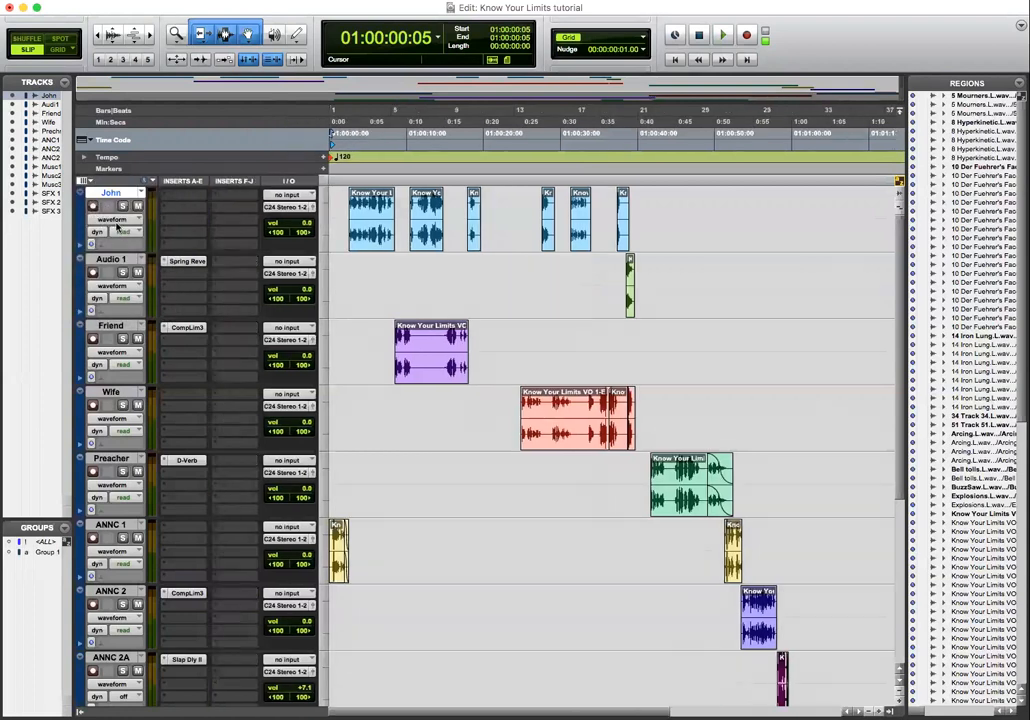
click(83, 181)
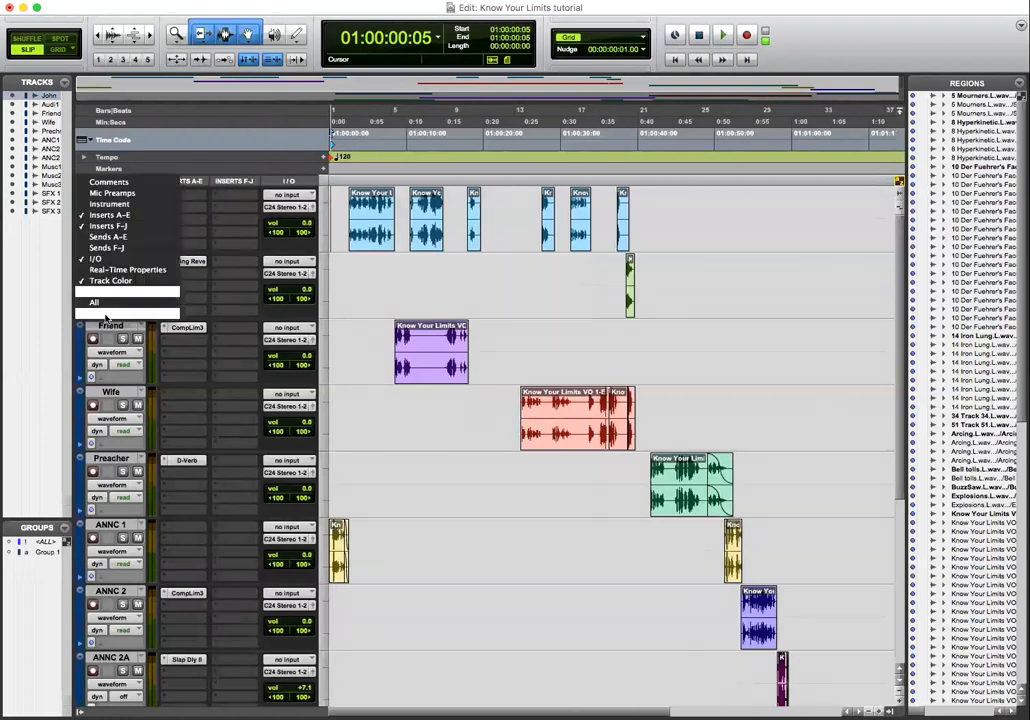
click(110, 226)
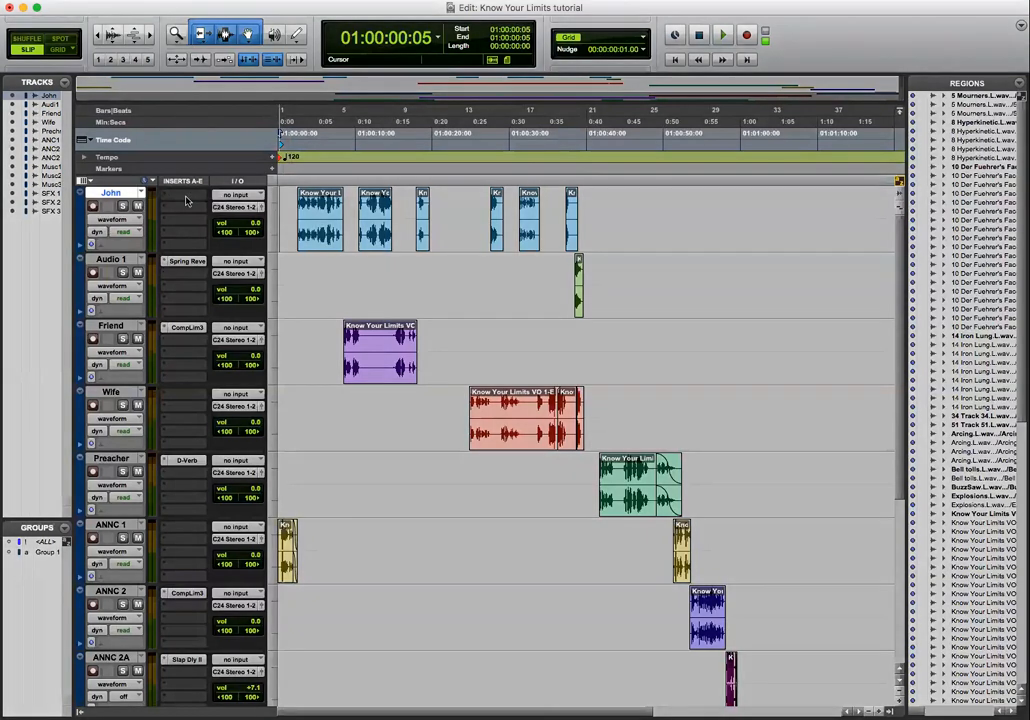
Step: Insert Compressor/Limiter Dyn 3 on the first voice track and open its settings, moved clear of the track's inserts
click(182, 199)
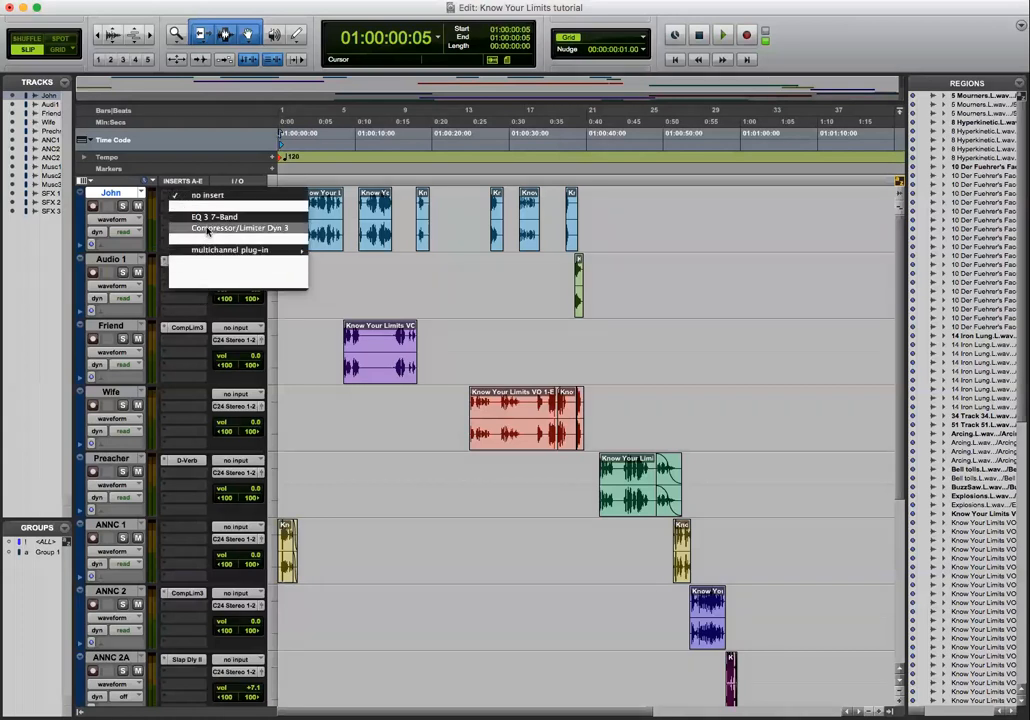
click(207, 229)
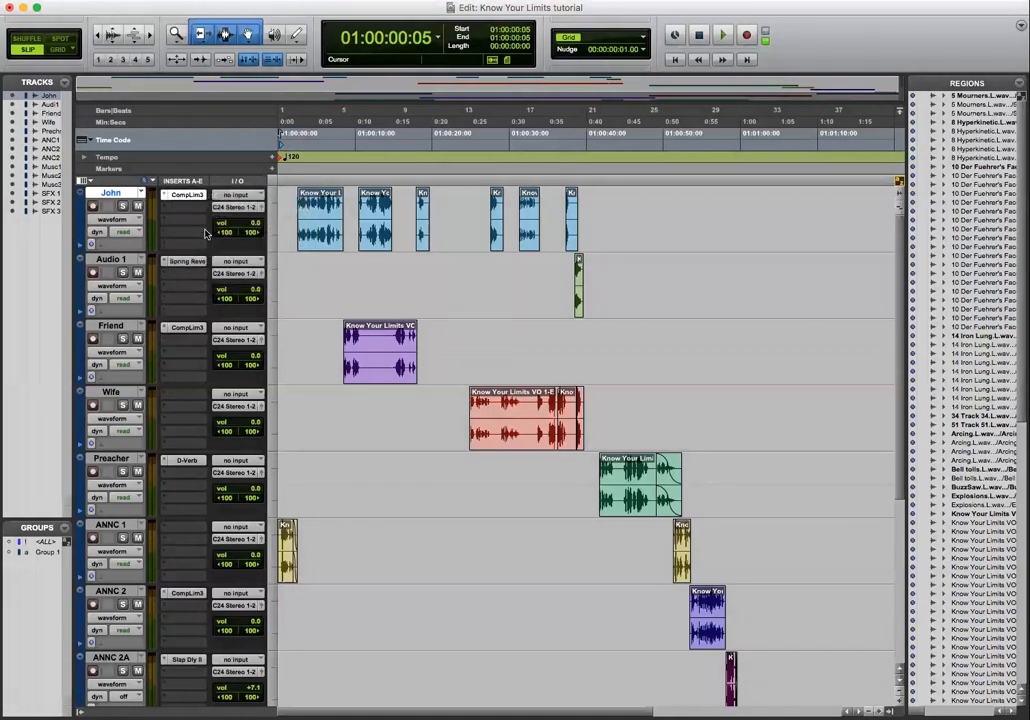
click(190, 196)
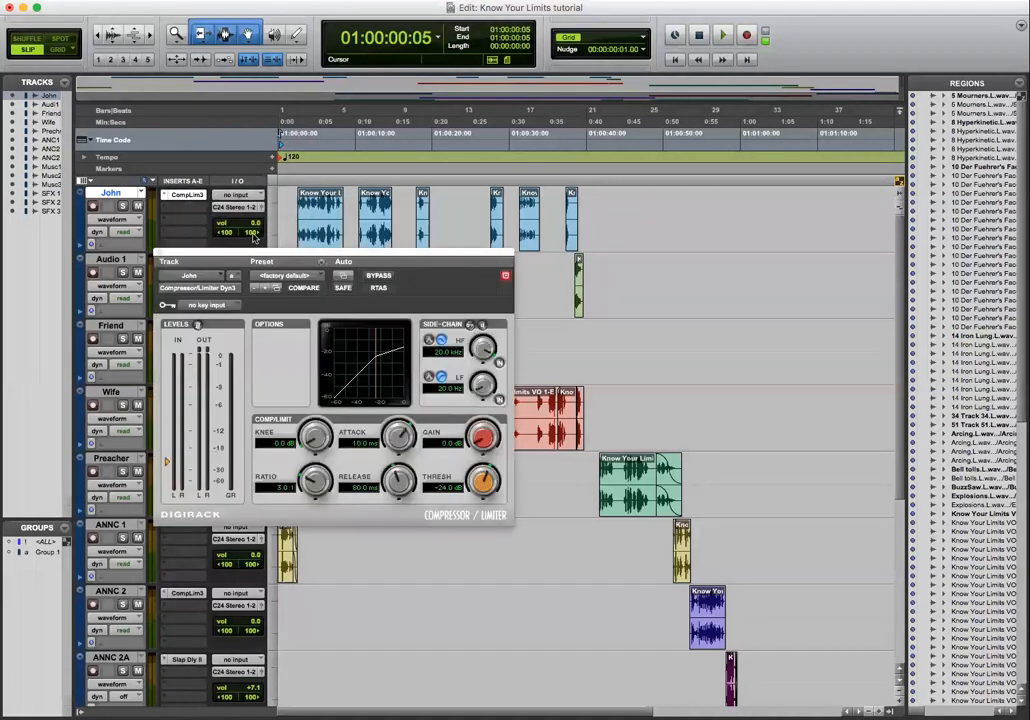
drag(259, 259, 408, 81)
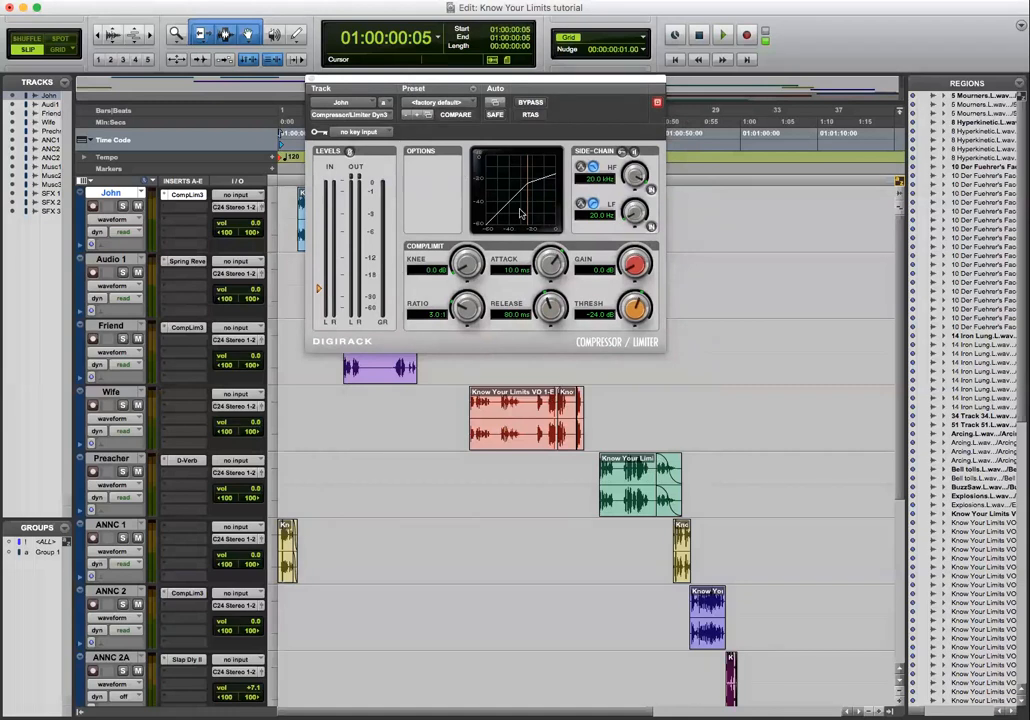
Step: Load the Vocal Comp preset in the compressor and set its gain to 10.4 dB
click(472, 104)
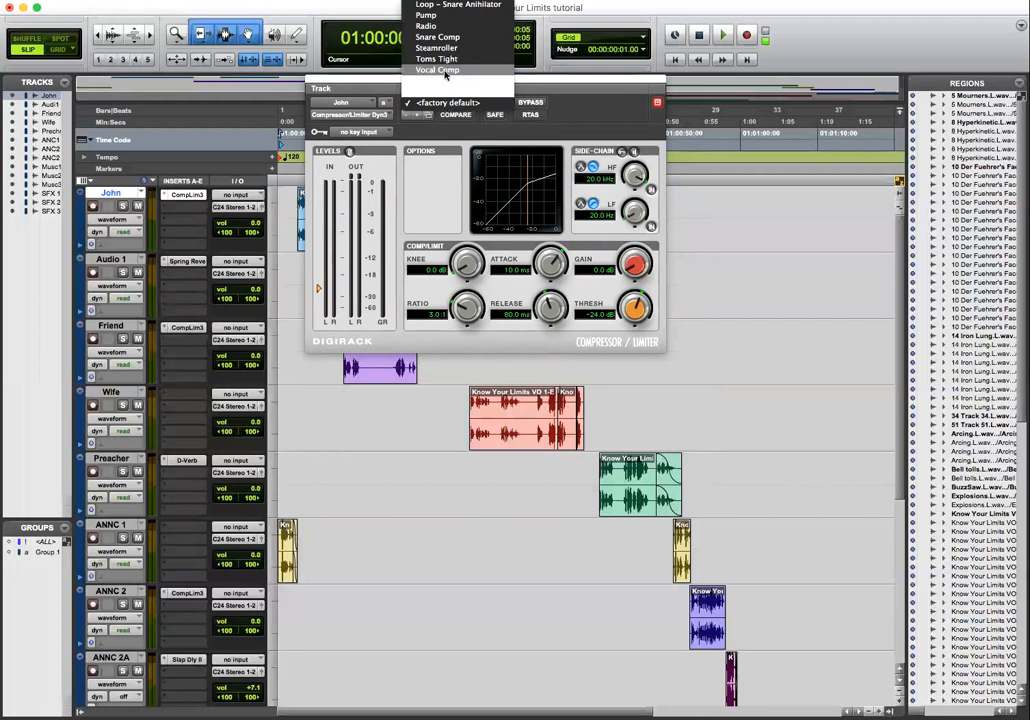
click(446, 72)
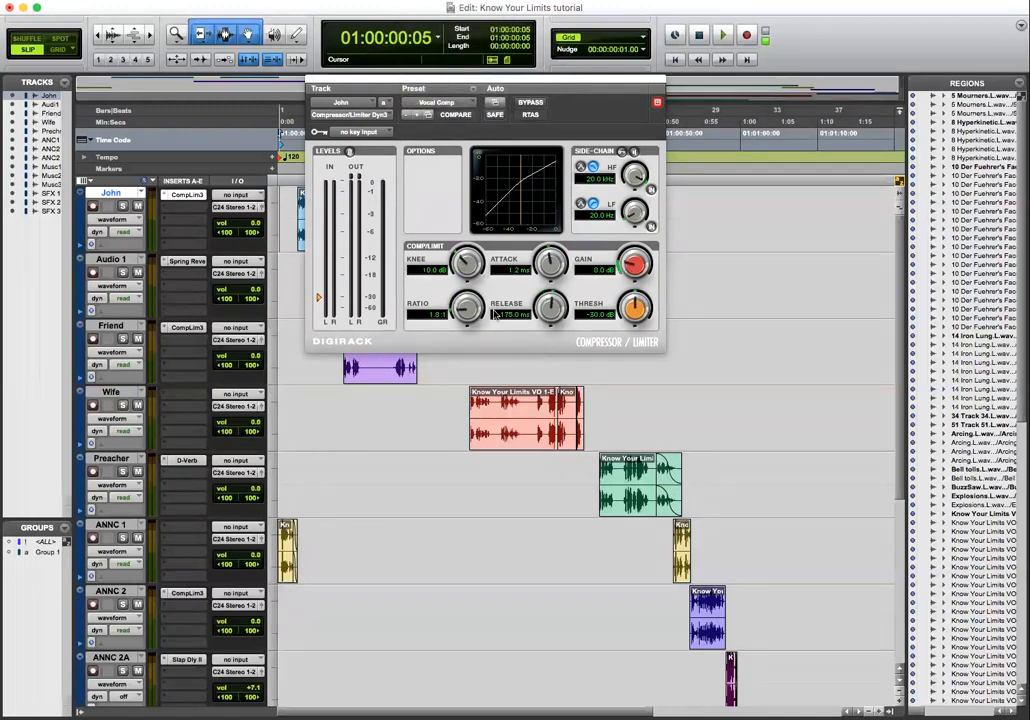
drag(648, 258, 635, 263)
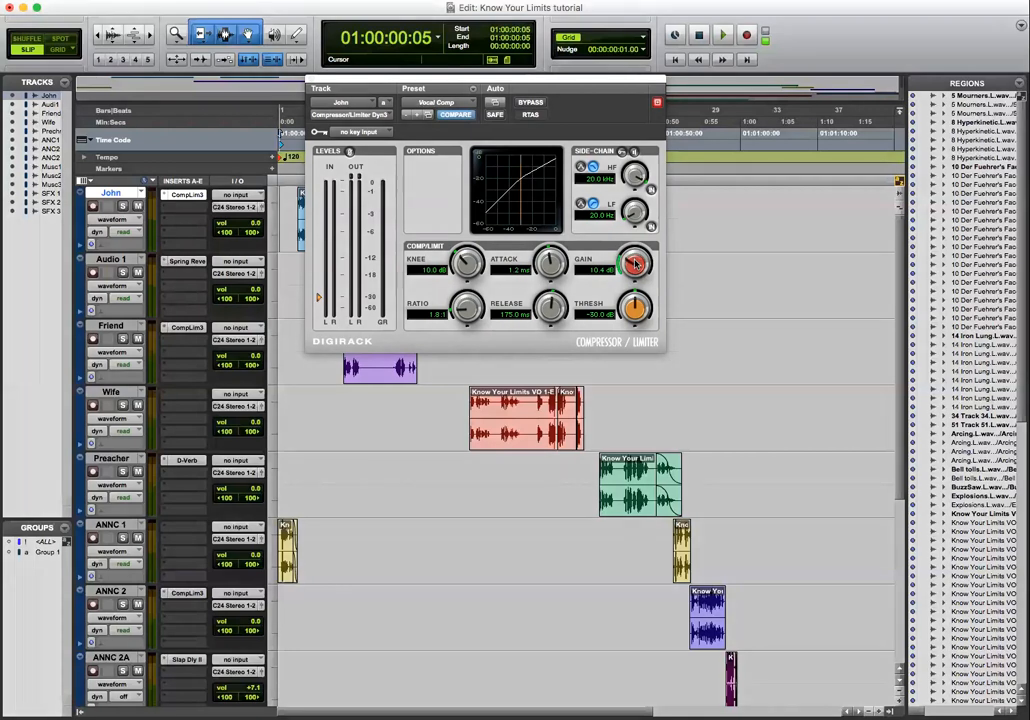
Step: Play the first voice track from 01:00:01:23 with the compressor active and bypassed to compare, and close the plug-in window
drag(525, 84, 497, 358)
click(292, 197)
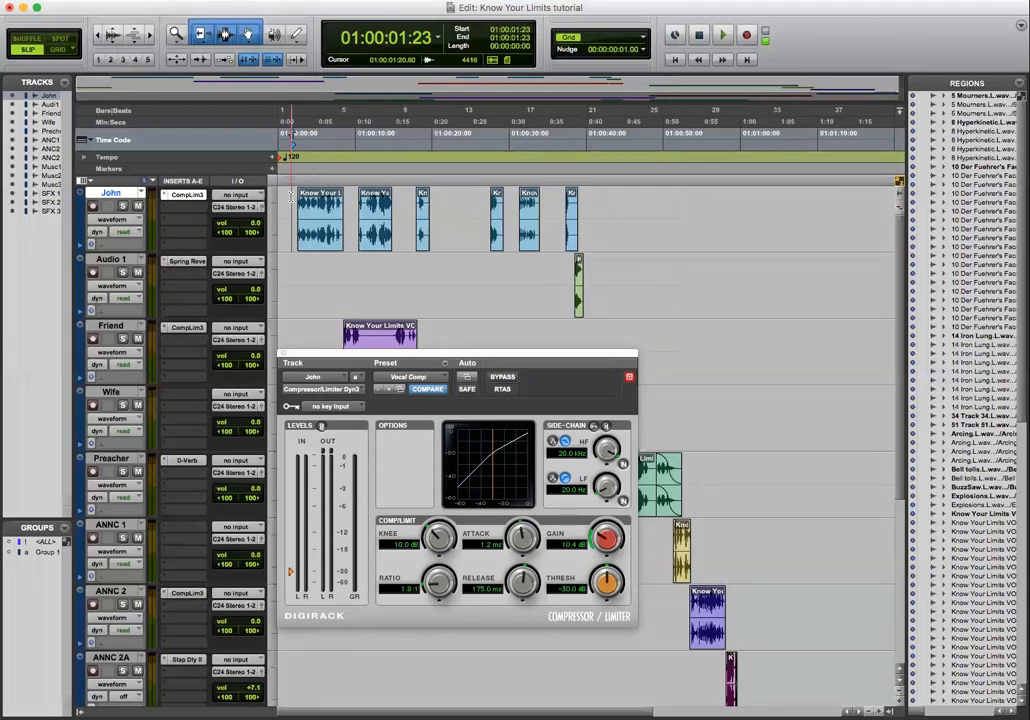
key(space)
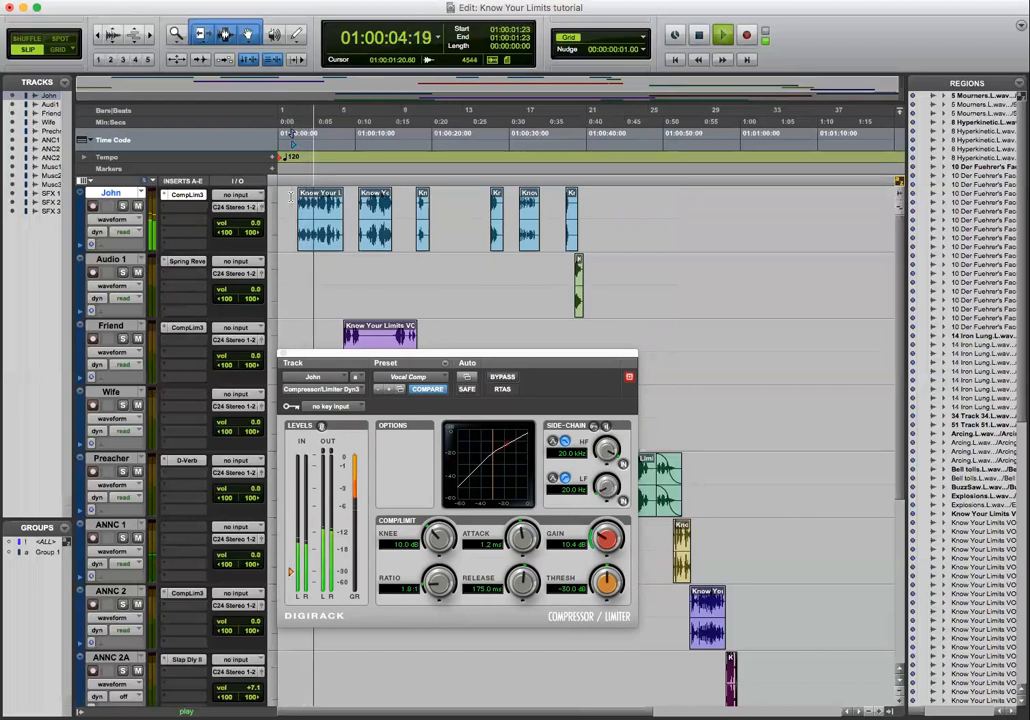
click(502, 377)
key(space)
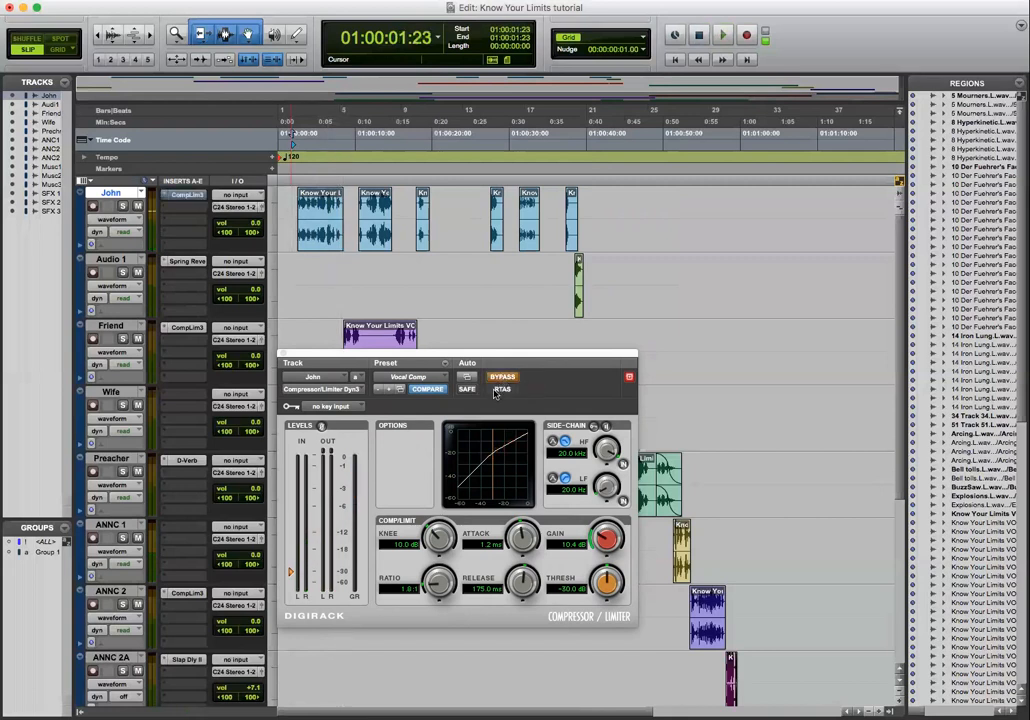
key(space)
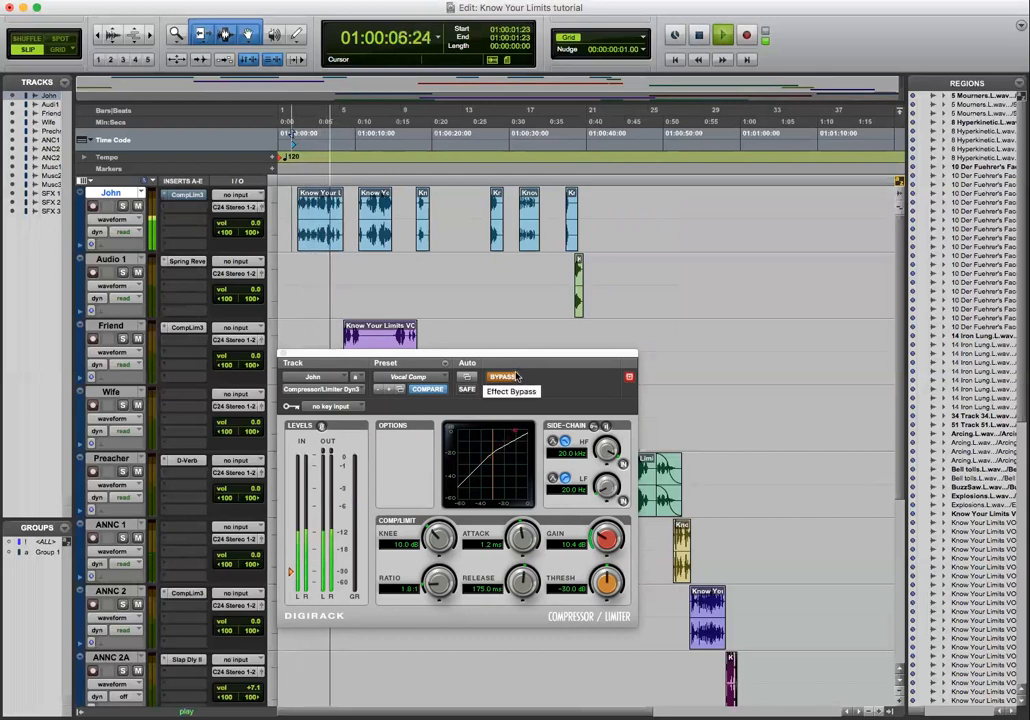
key(space)
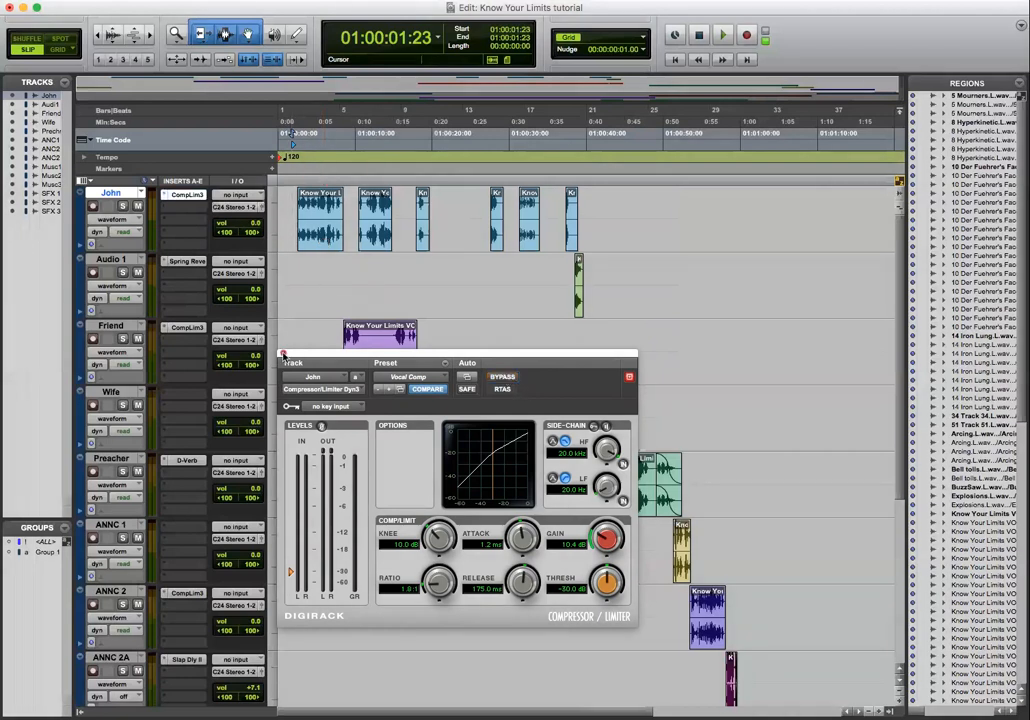
click(283, 353)
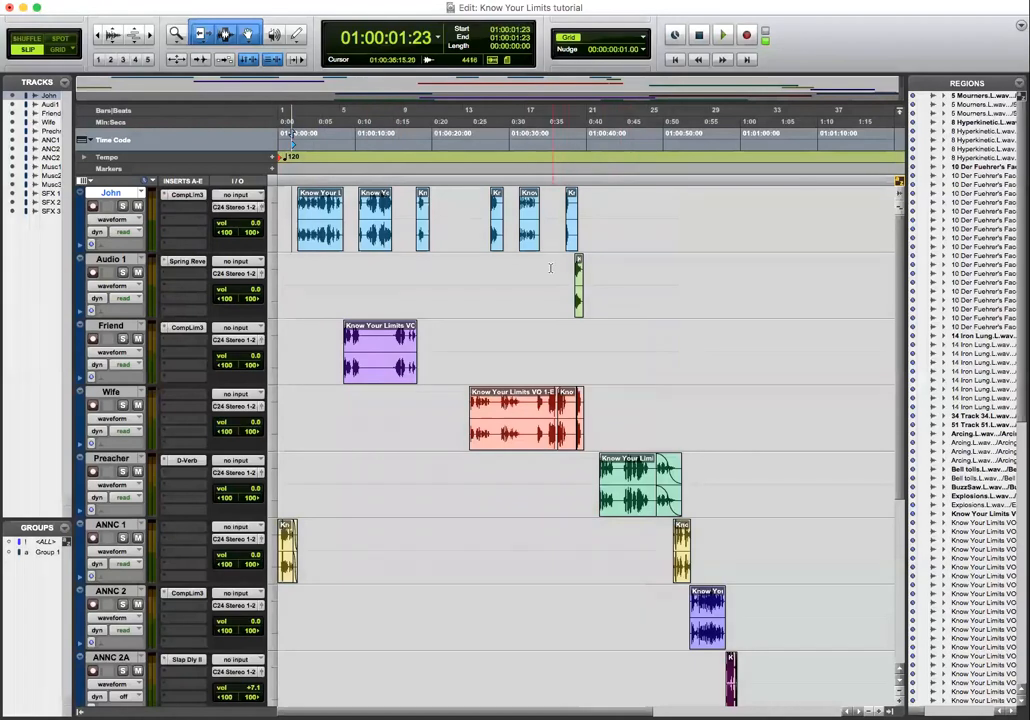
Step: Play the session from 01:00:38:02, just before the Audio 1 region
click(574, 262)
key(space)
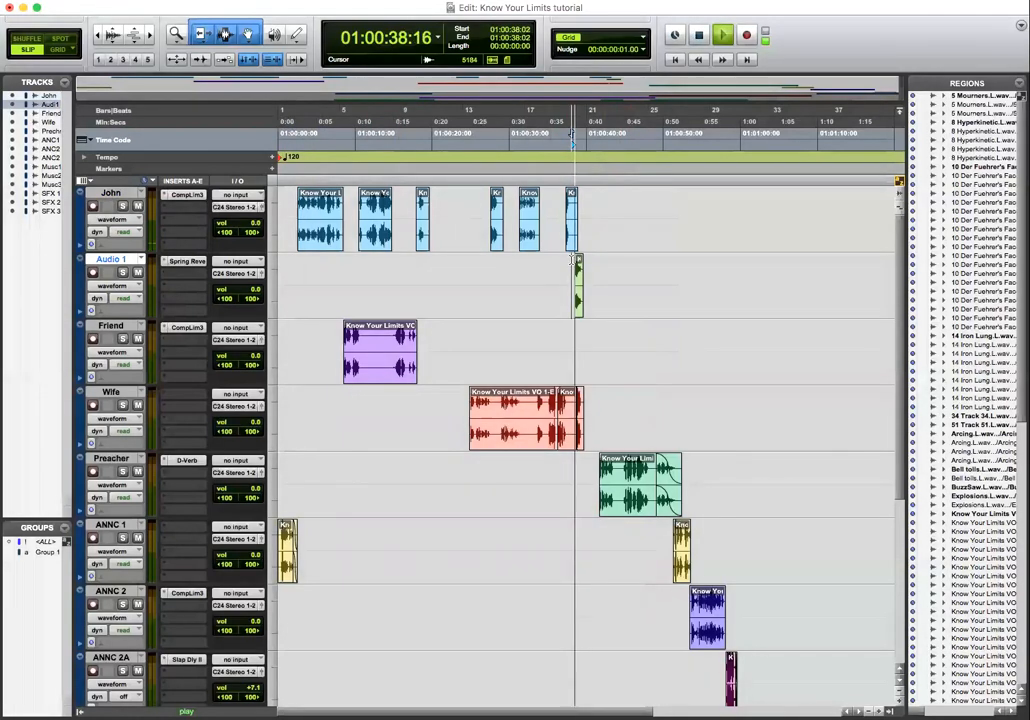
key(space)
key(space)
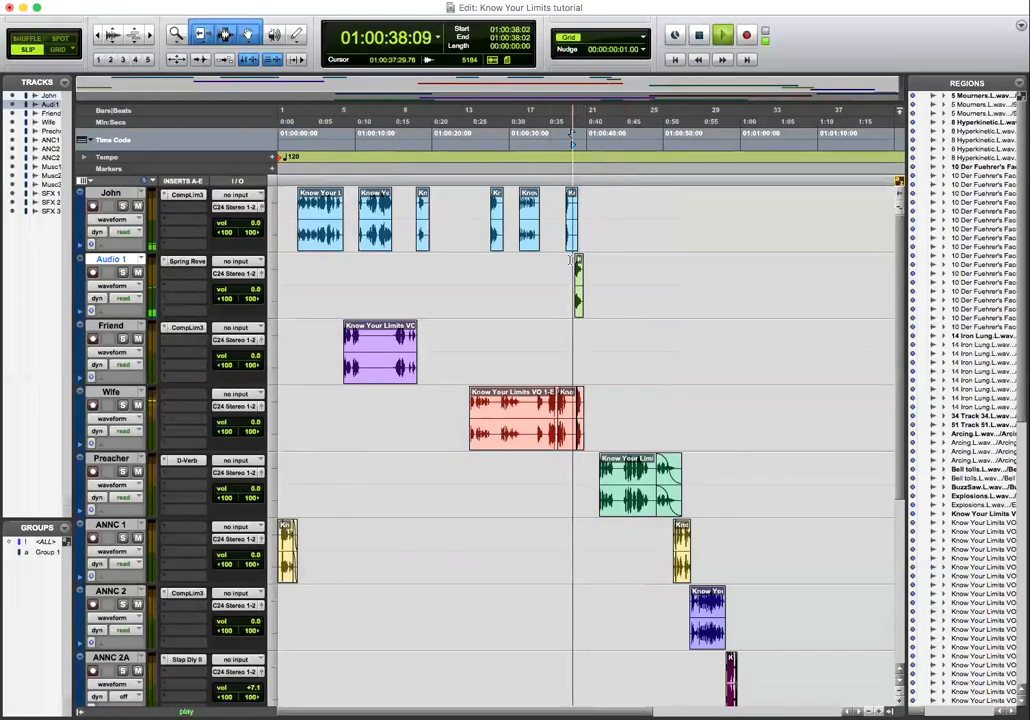
key(space)
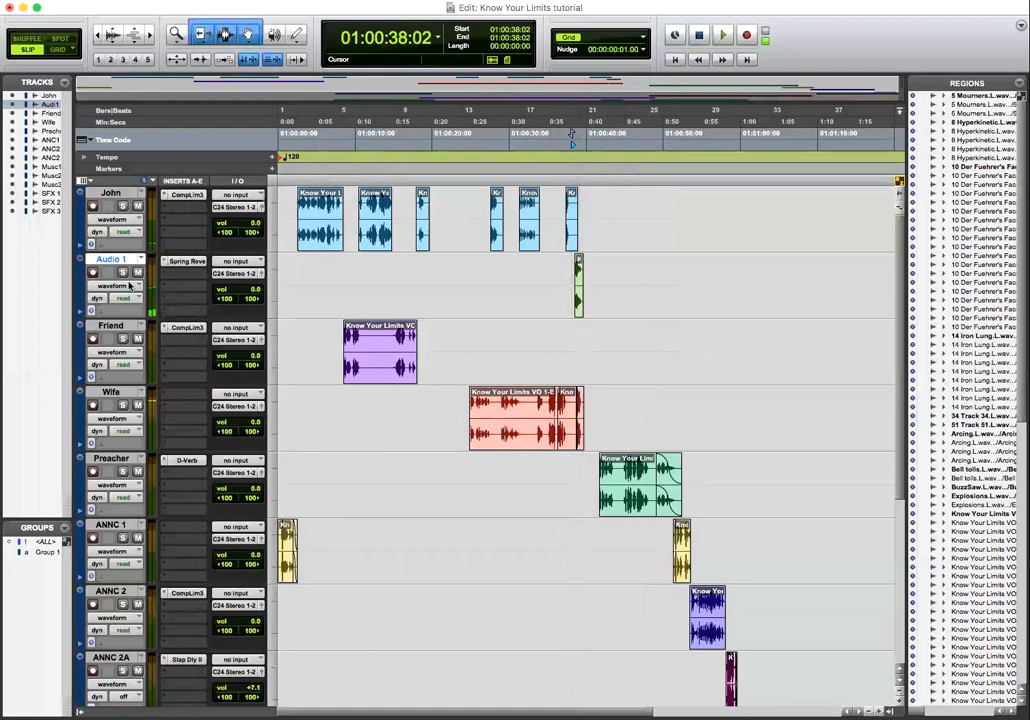
Step: Solo the Audio 1 track and listen to its region from 01:00:38:02
click(123, 274)
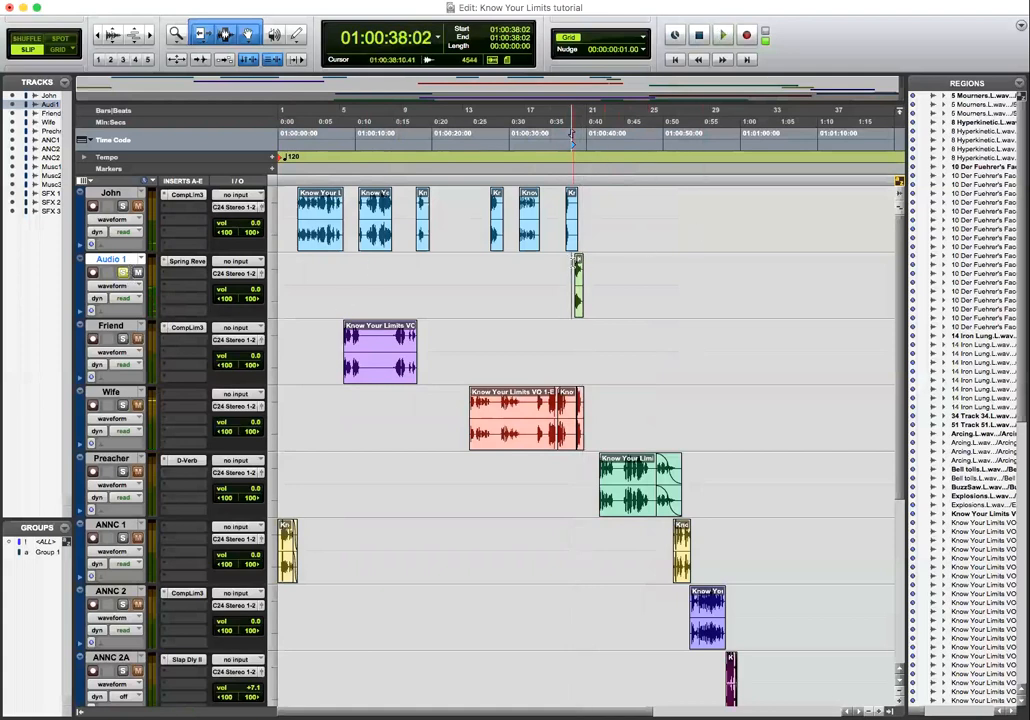
key(space)
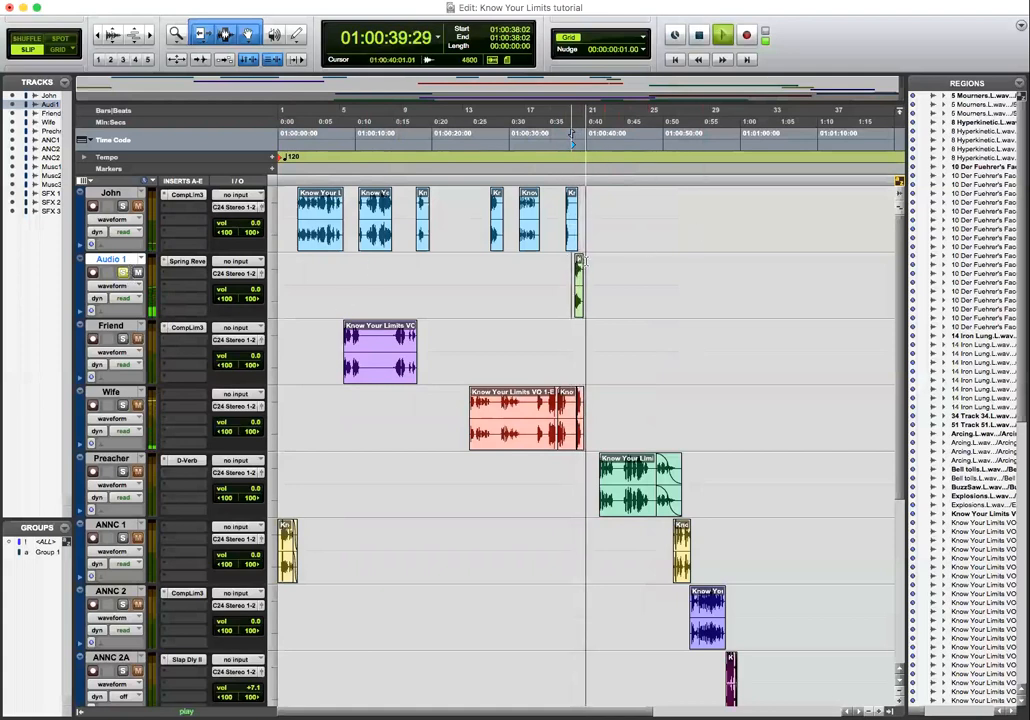
key(space)
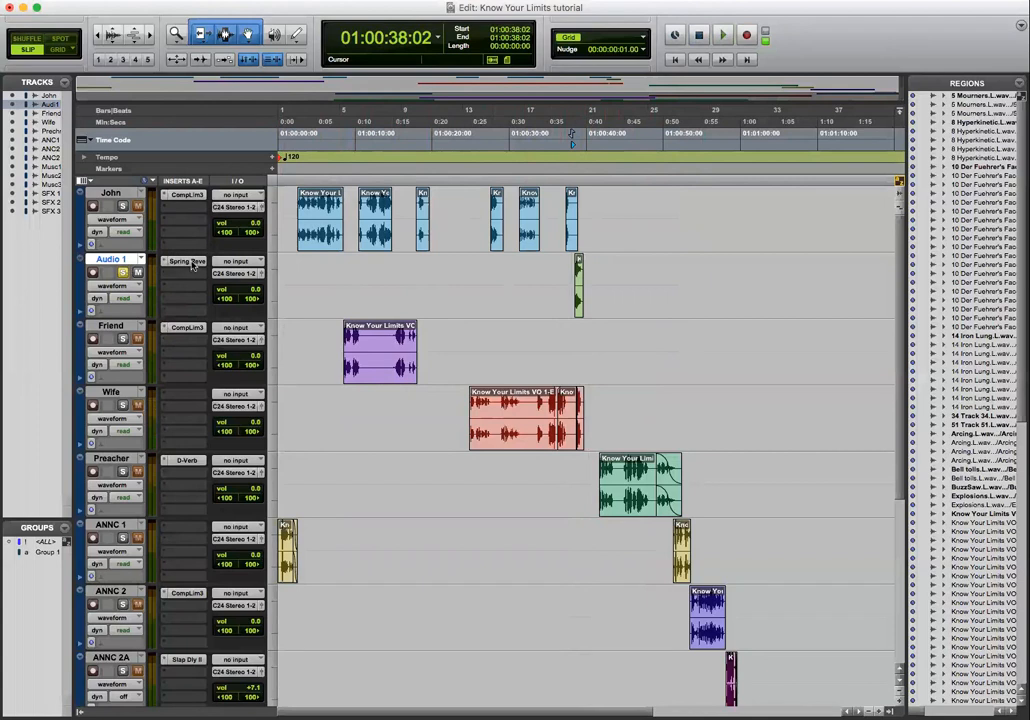
Step: Open the Spring Reverb settings on Audio 1 and remove that plug-in from the track's first insert
click(190, 262)
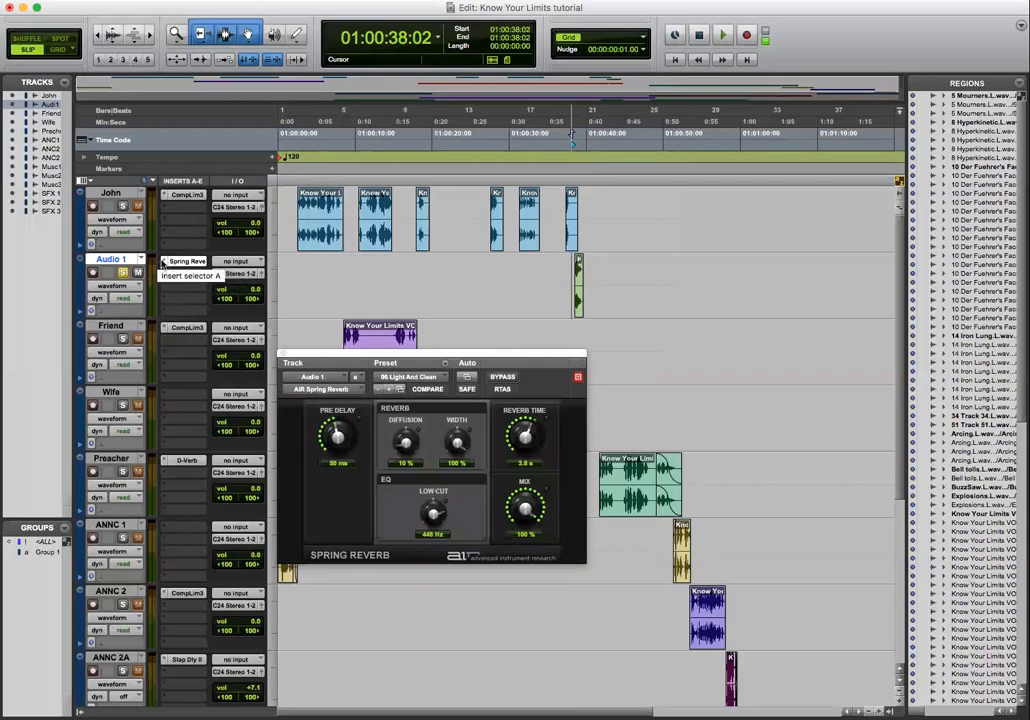
click(170, 272)
click(186, 205)
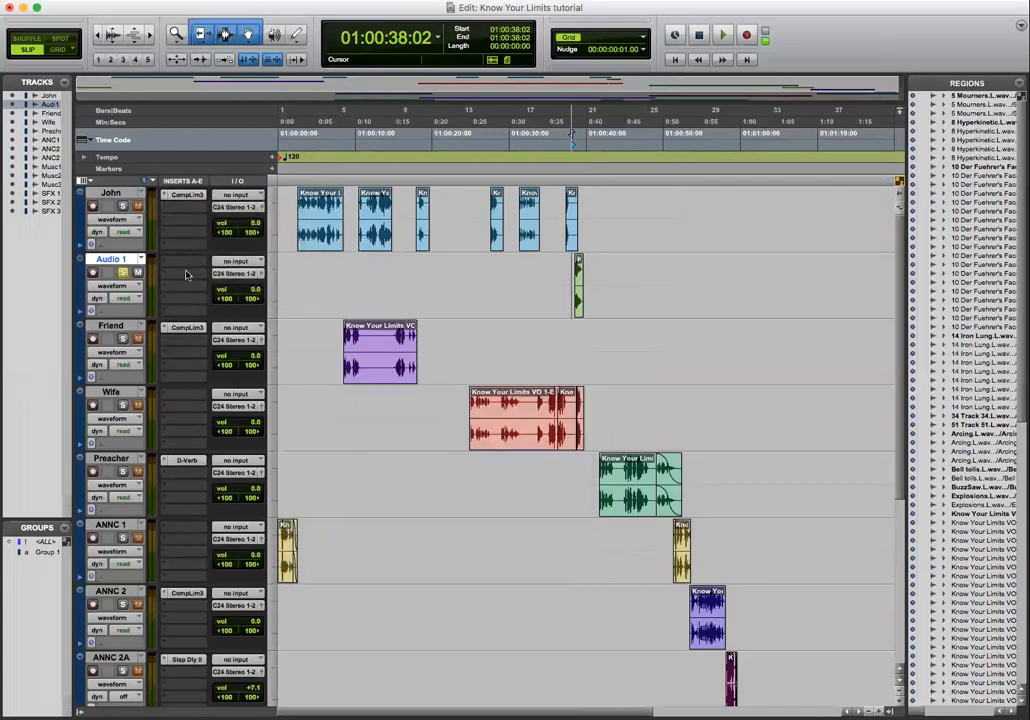
Step: Insert the stereo AIR Spring Reverb multichannel plug-in on the first insert of the Audio 1 track
click(189, 263)
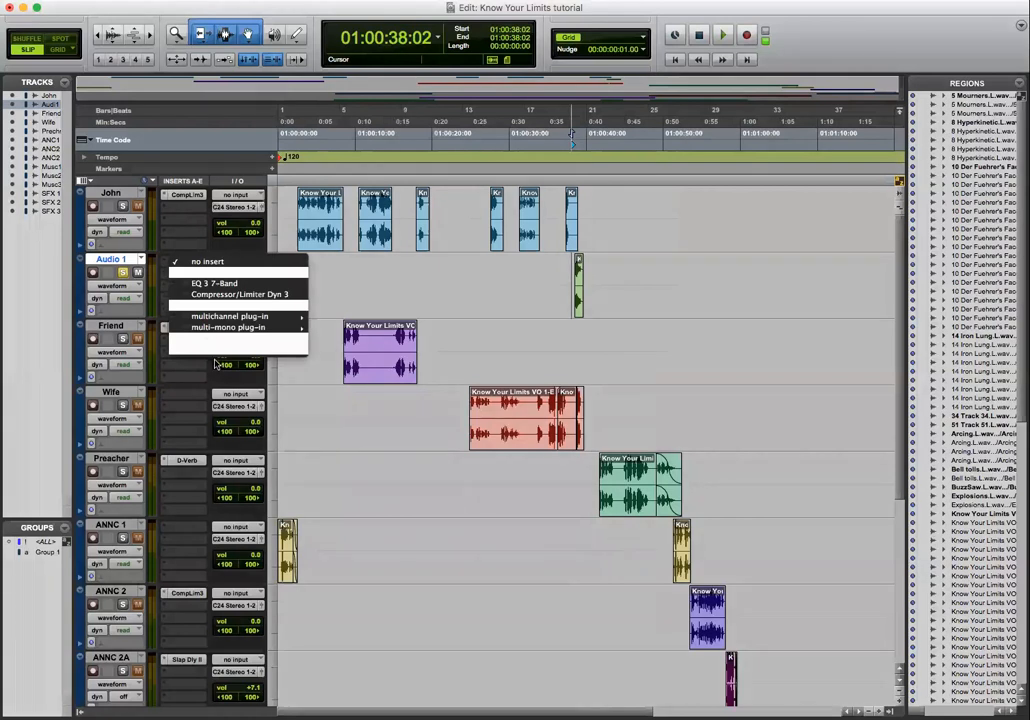
mouse_move(225, 316)
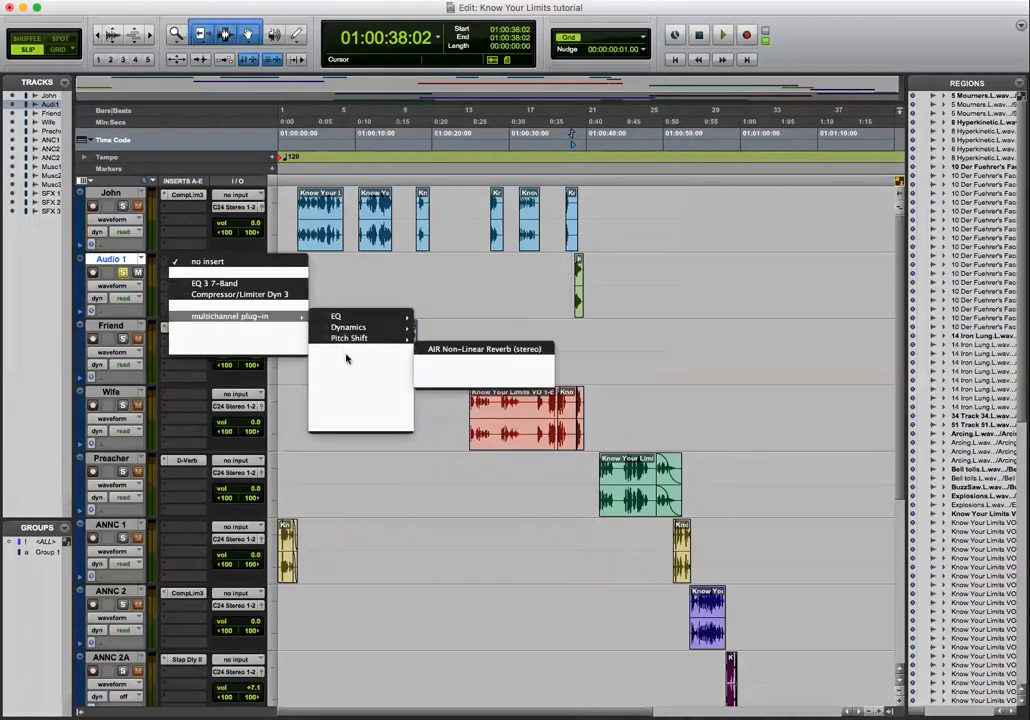
mouse_move(352, 349)
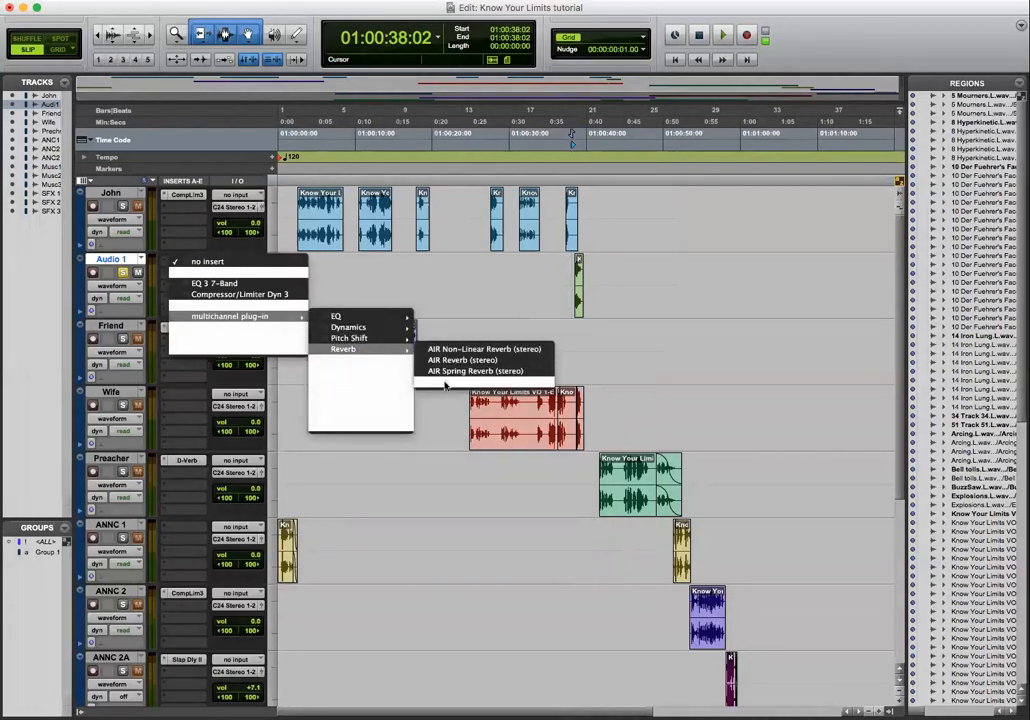
click(450, 372)
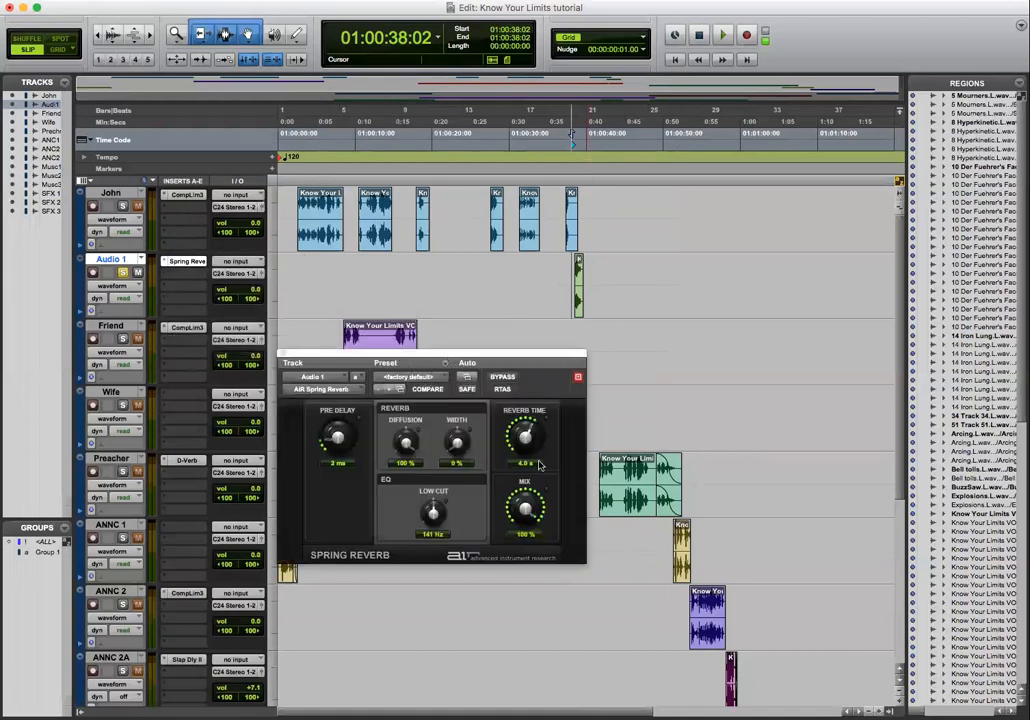
Step: Load the 02 Slap Back Reverb preset in Audio 1's Spring Reverb and listen to the track from 01:00:38:02
click(440, 377)
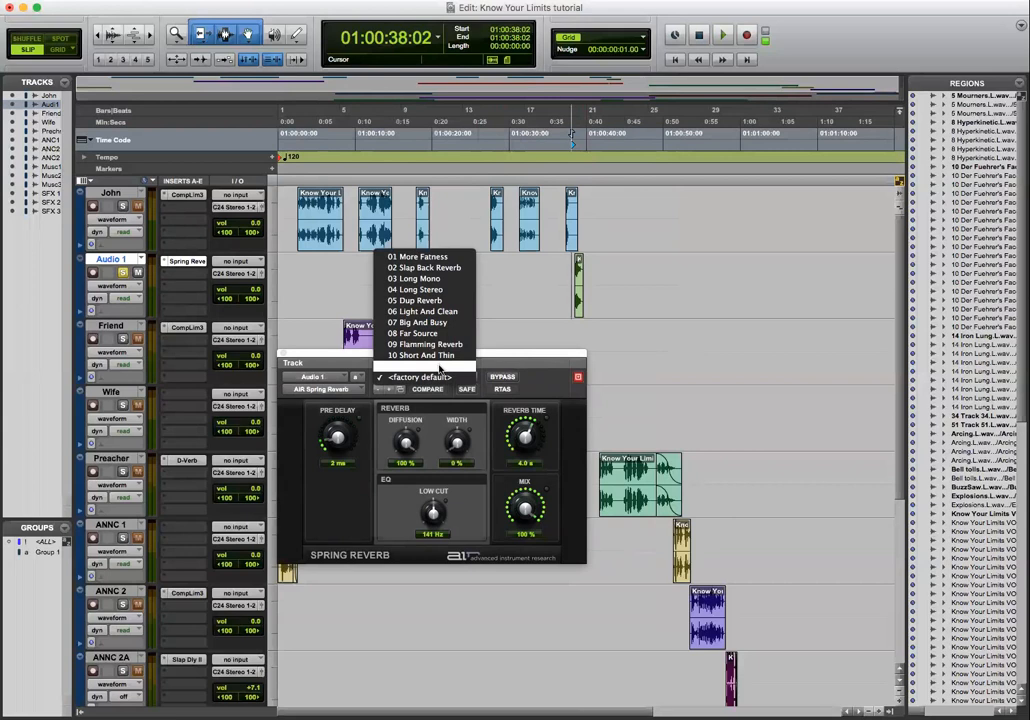
click(430, 268)
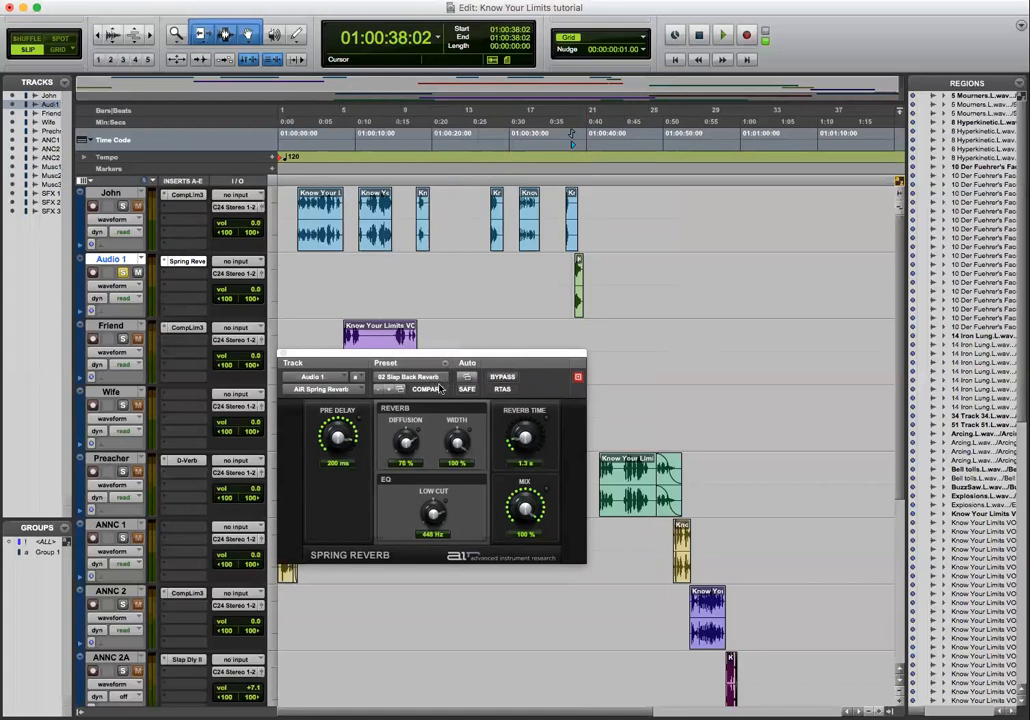
key(space)
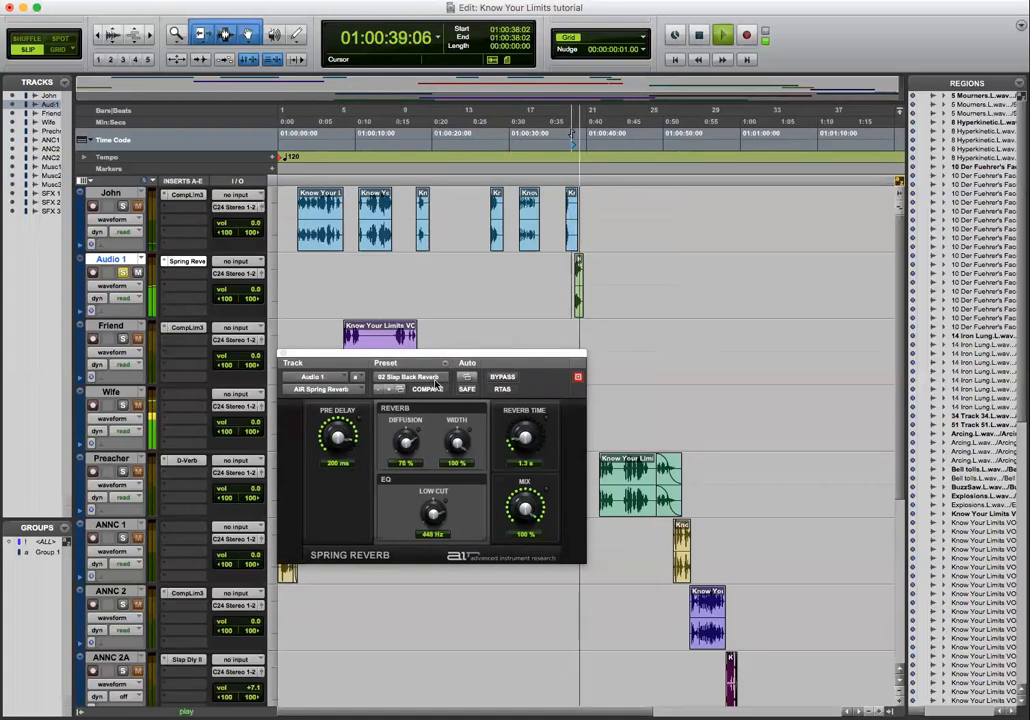
key(space)
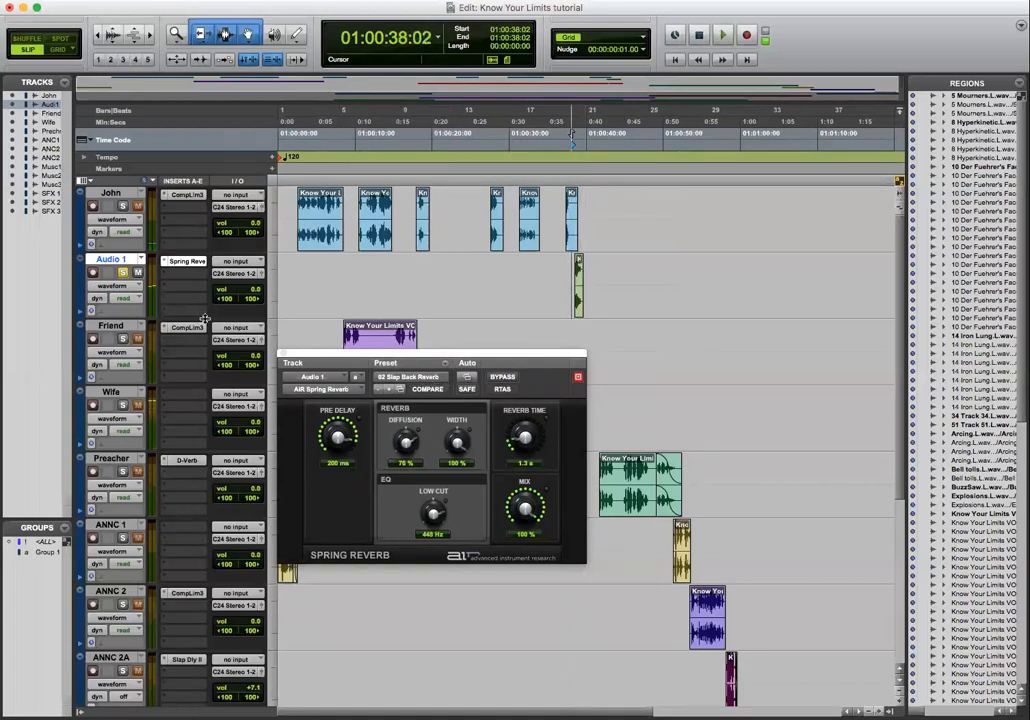
Step: Raise the Audio 1 track's volume line to +5.8 dB and return the track to waveform view
click(579, 312)
click(120, 287)
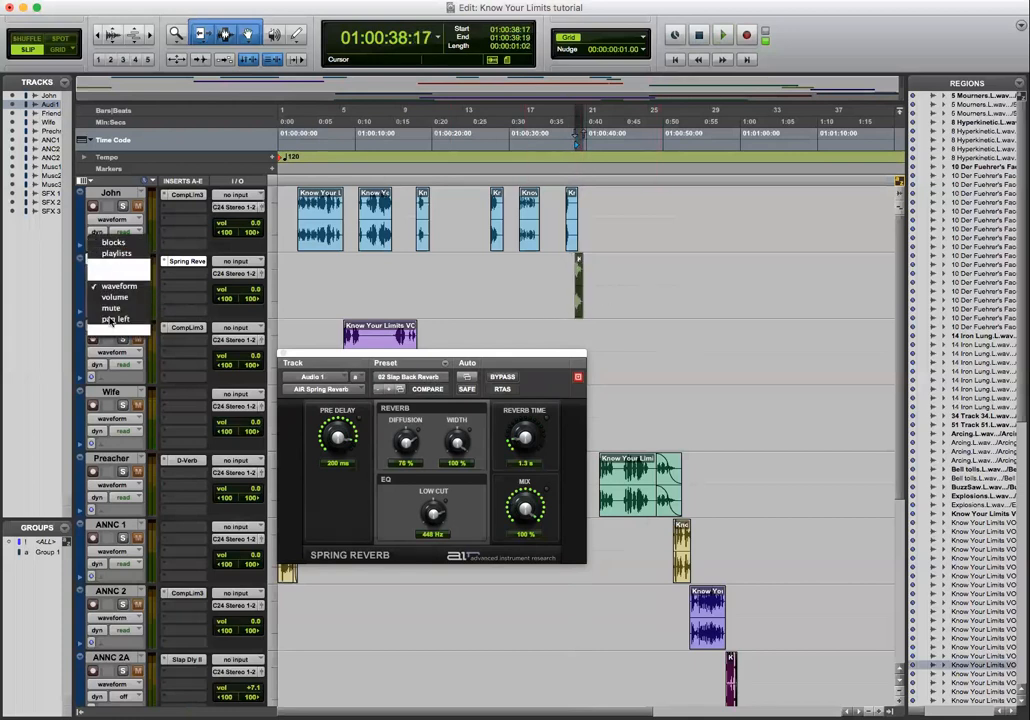
click(114, 298)
drag(585, 266, 578, 260)
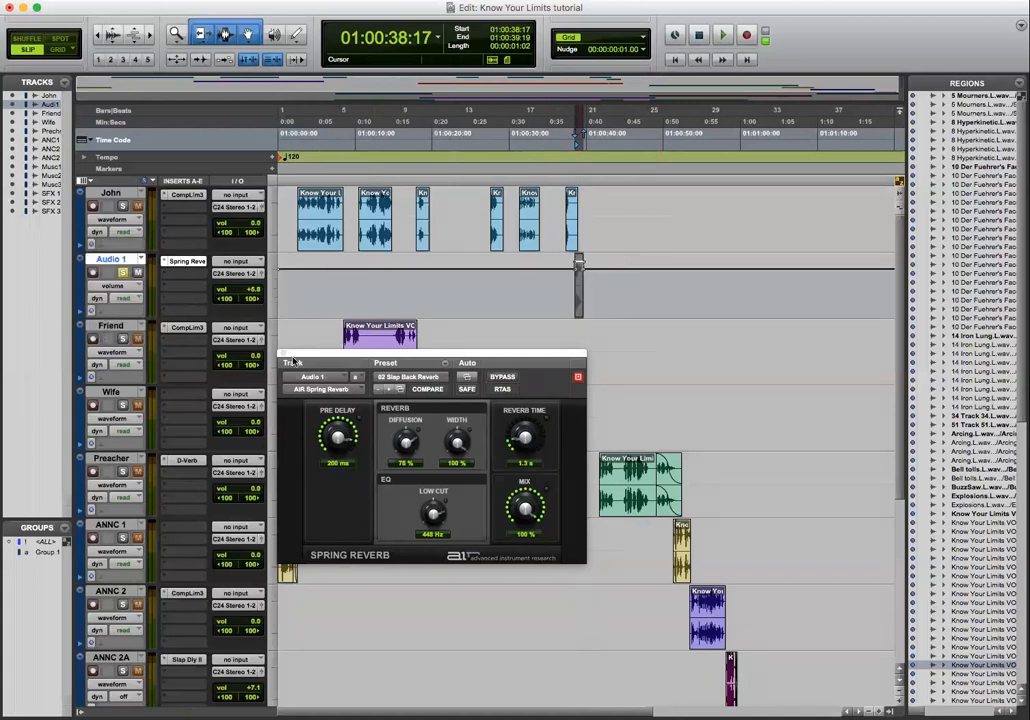
click(113, 265)
click(121, 278)
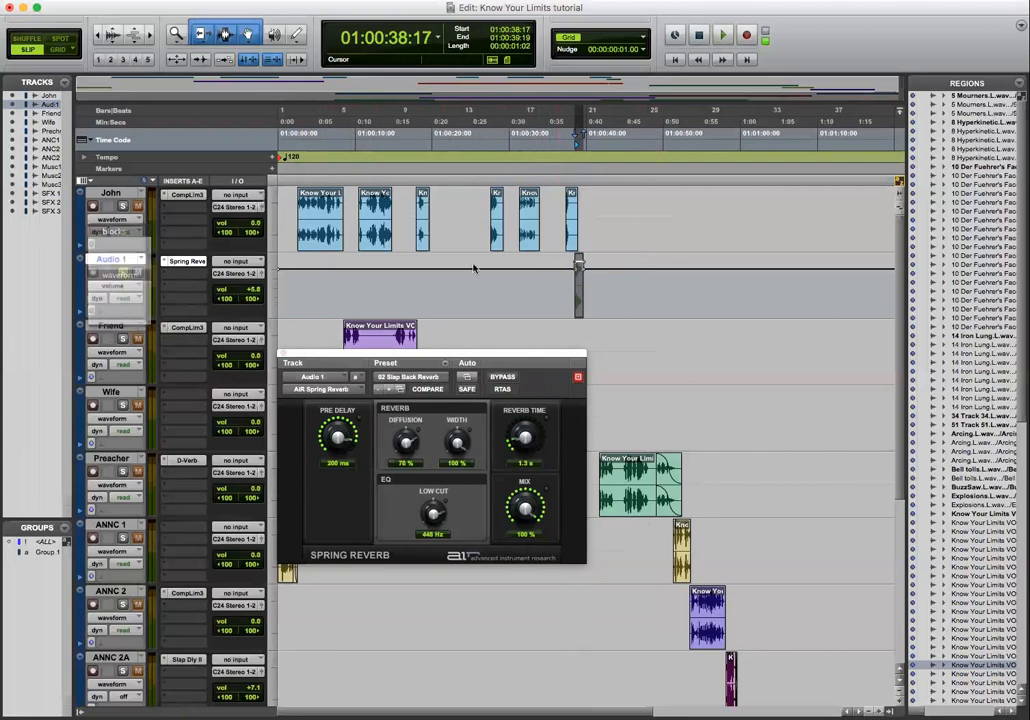
Step: Listen to the soloed Audio 1 track with its reverb from 01:00:37:13
click(566, 265)
key(space)
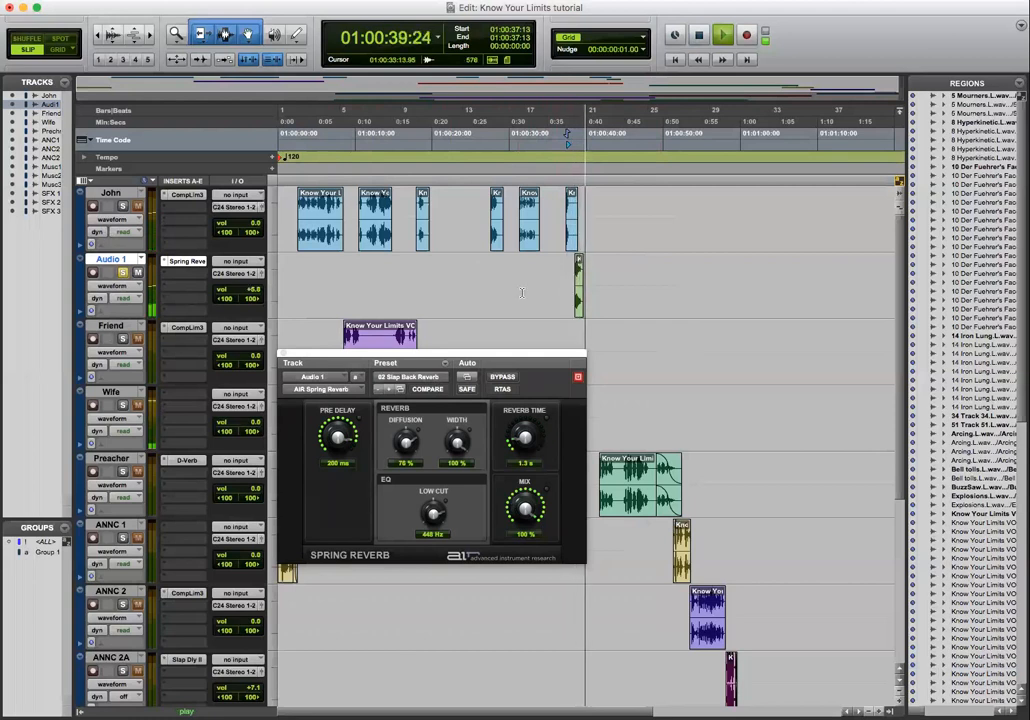
key(space)
Step: Play the session from 01:00:33:24 with Audio 1 unsoloed, and close the Spring Reverb window
click(539, 272)
key(space)
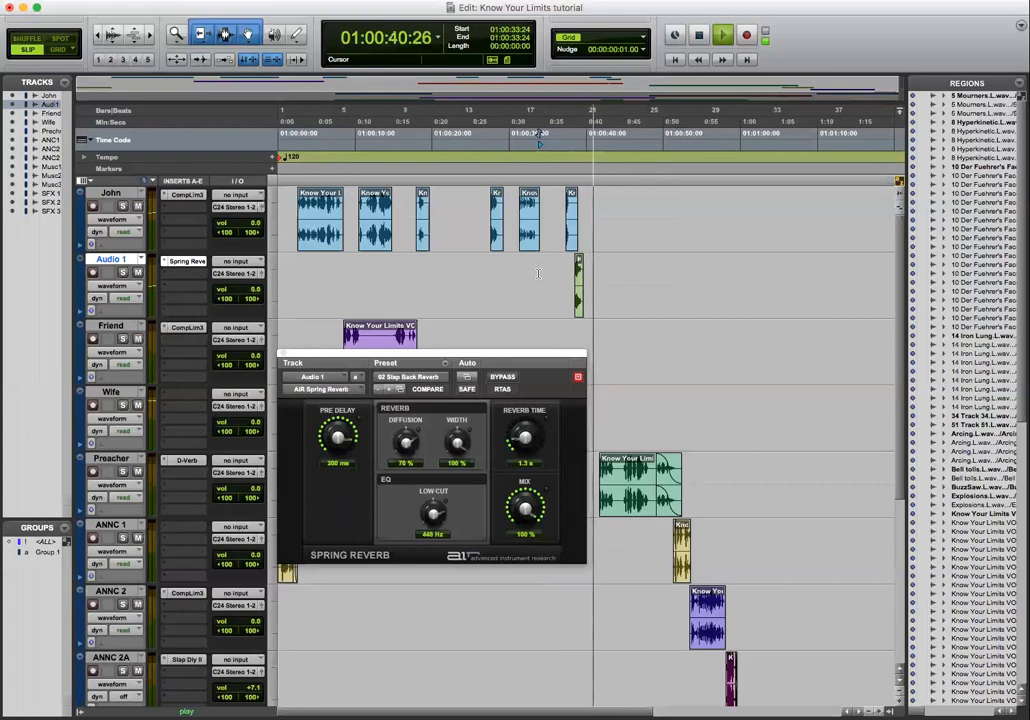
key(space)
click(283, 356)
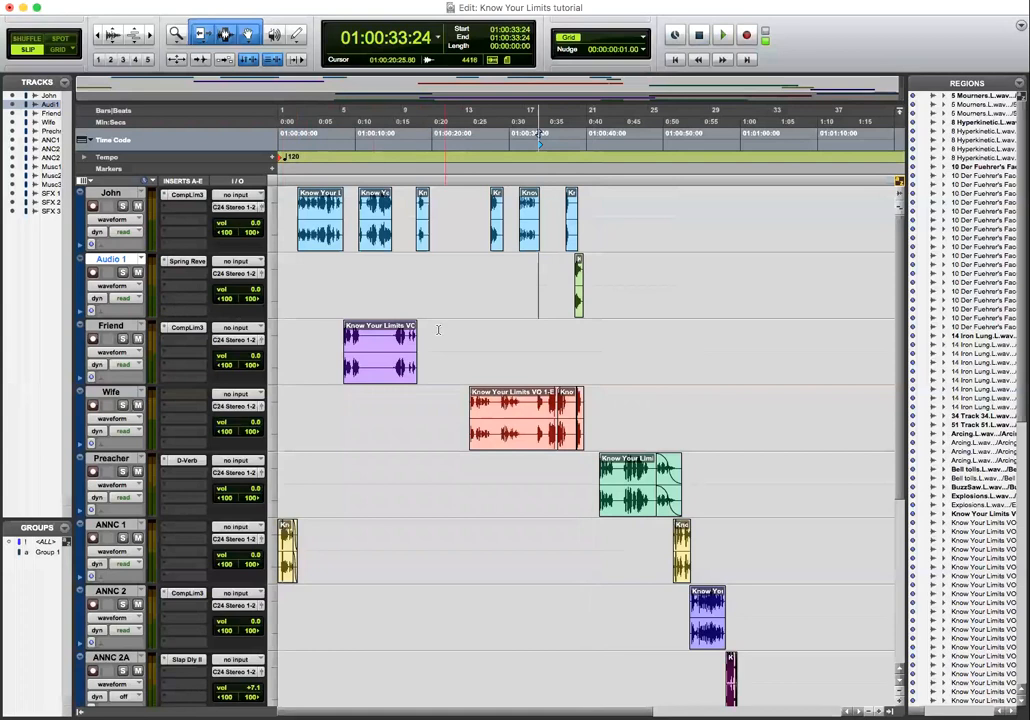
Step: Select the region on the Friend track and play its beginning
click(383, 377)
key(space)
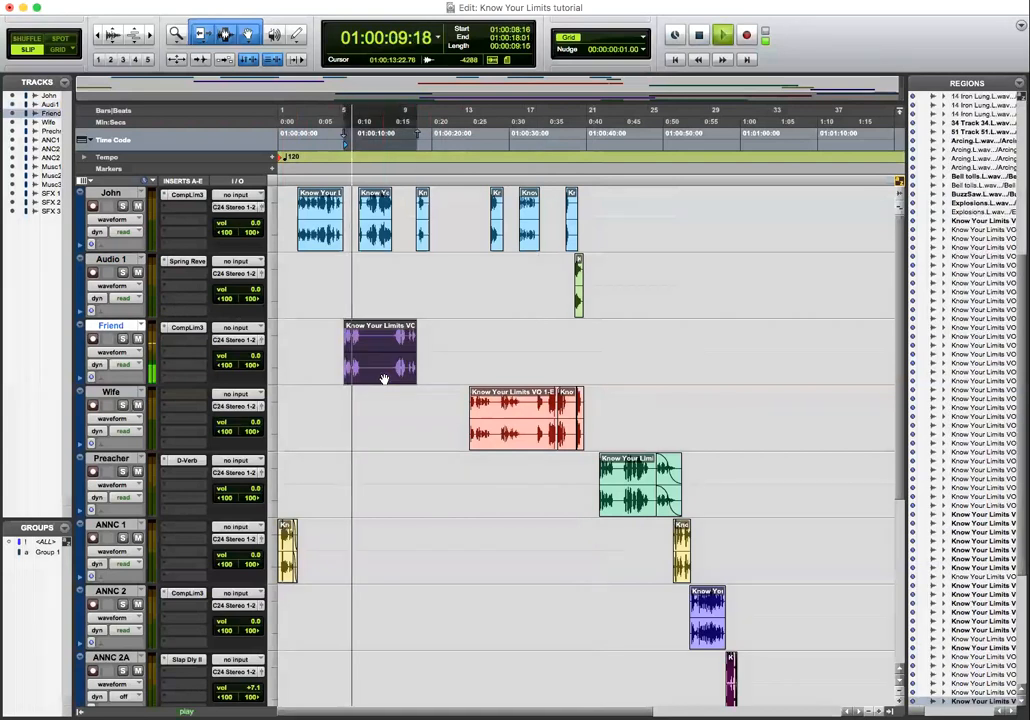
key(space)
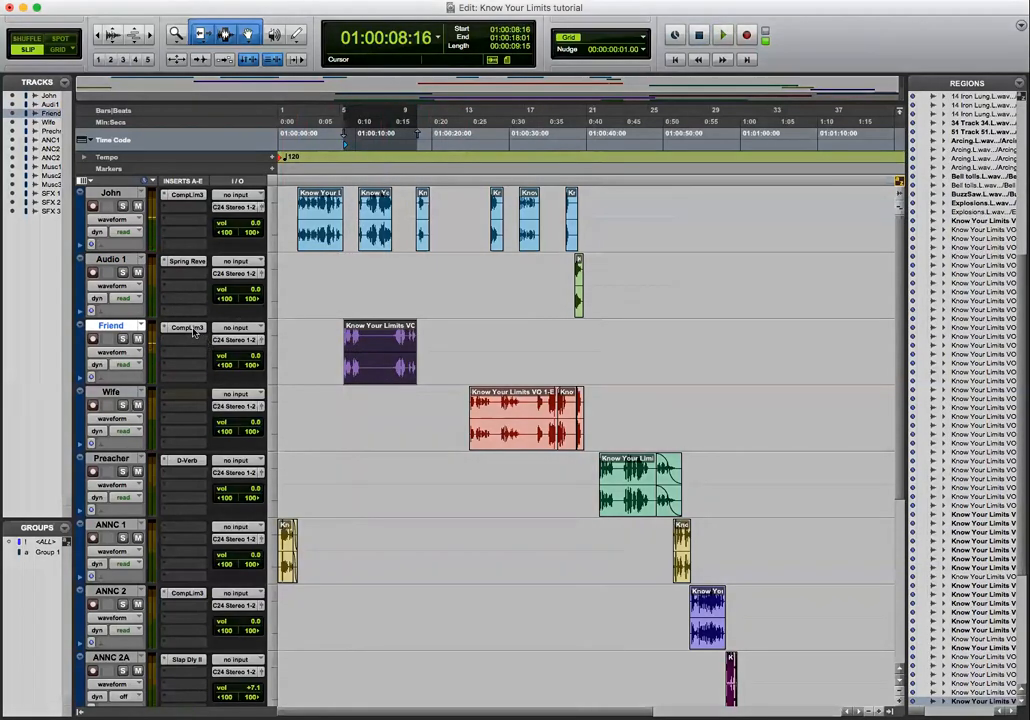
Step: Insert the EQ 3 7-Band plug-in on the Friend track's second insert, after the compressor
click(183, 329)
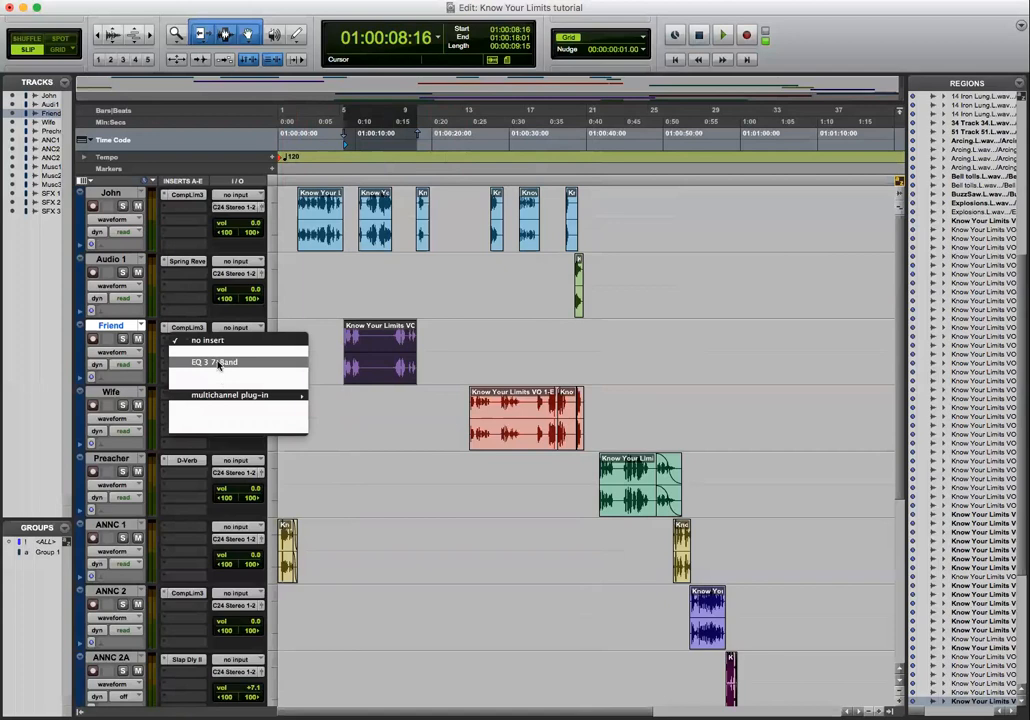
click(343, 415)
click(185, 336)
click(289, 368)
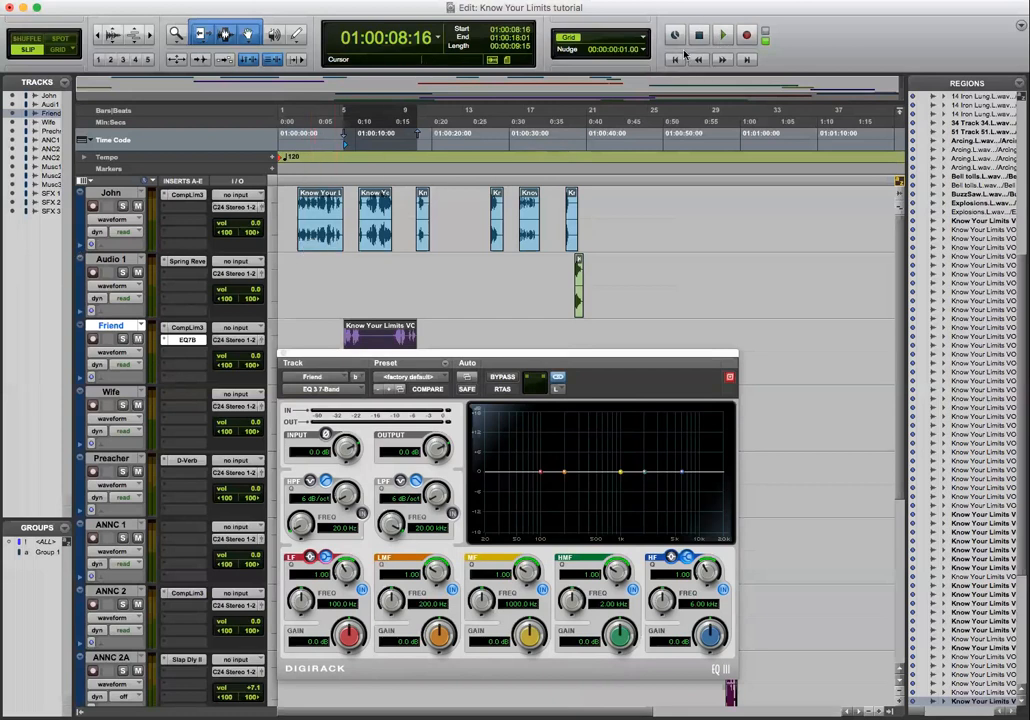
Step: Turn on loop playback and move the EQ window clear of the Friend track's region
click(728, 20)
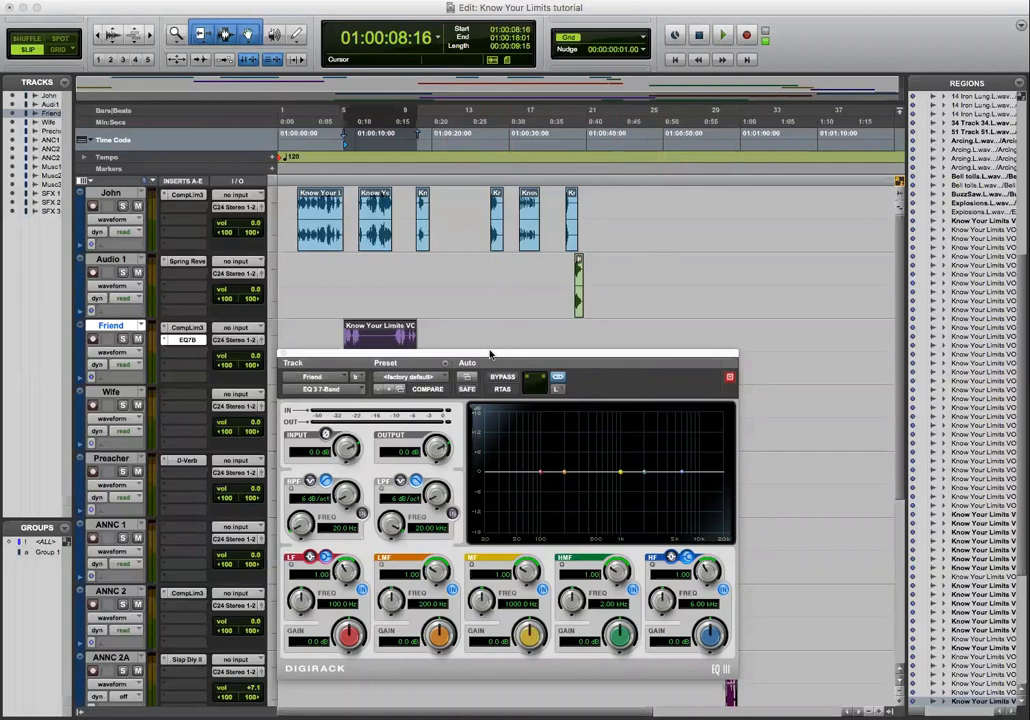
drag(490, 353, 511, 427)
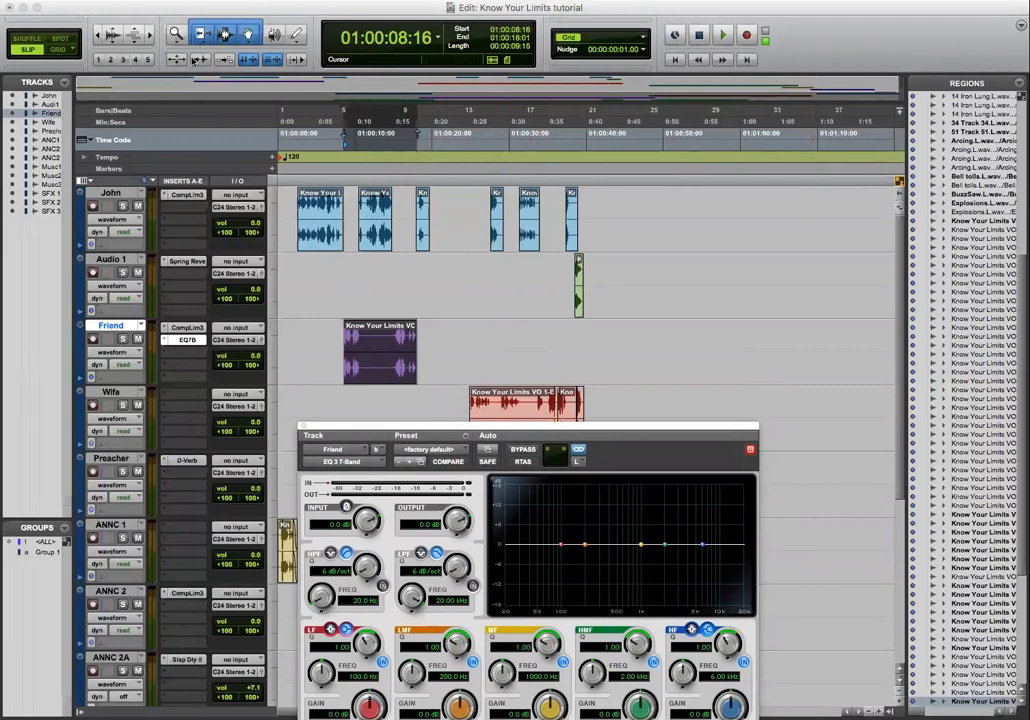
click(723, 37)
drag(540, 428, 775, 136)
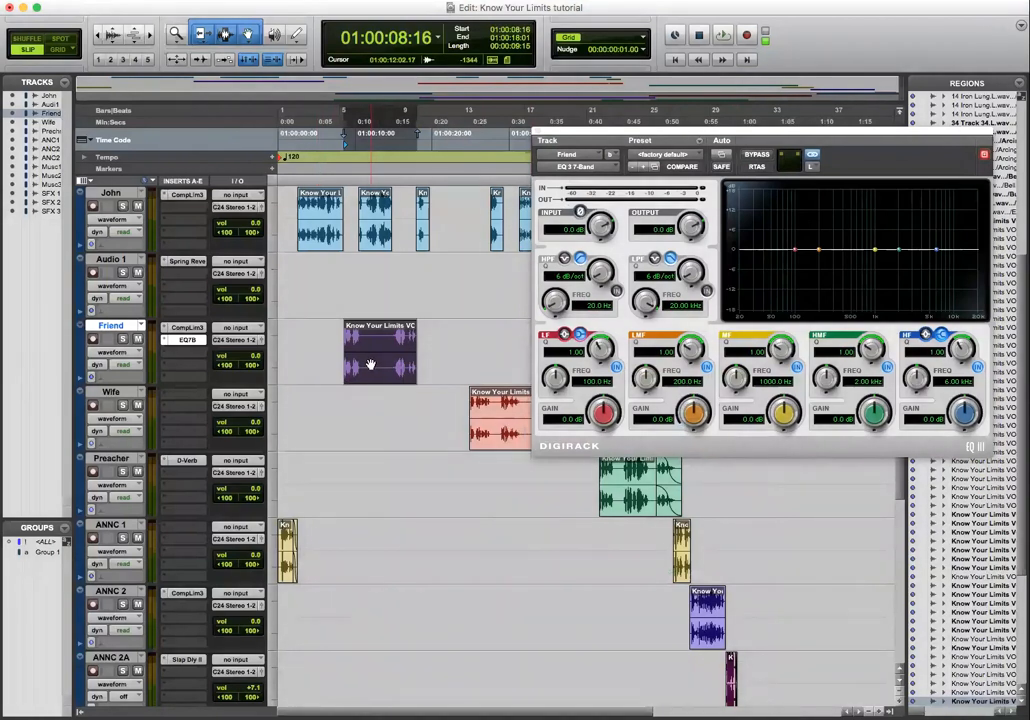
Step: Select the opening of the Friend track's region from 01:00:08:04 to 01:00:11:10 and play it in a loop
key(space)
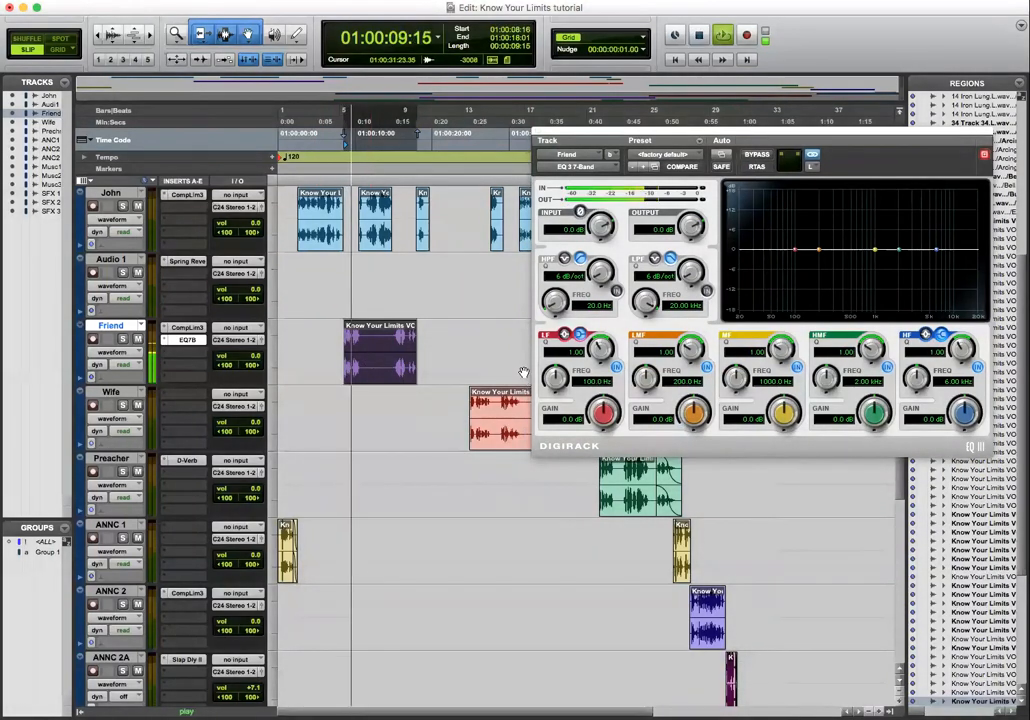
key(space)
drag(366, 345, 339, 343)
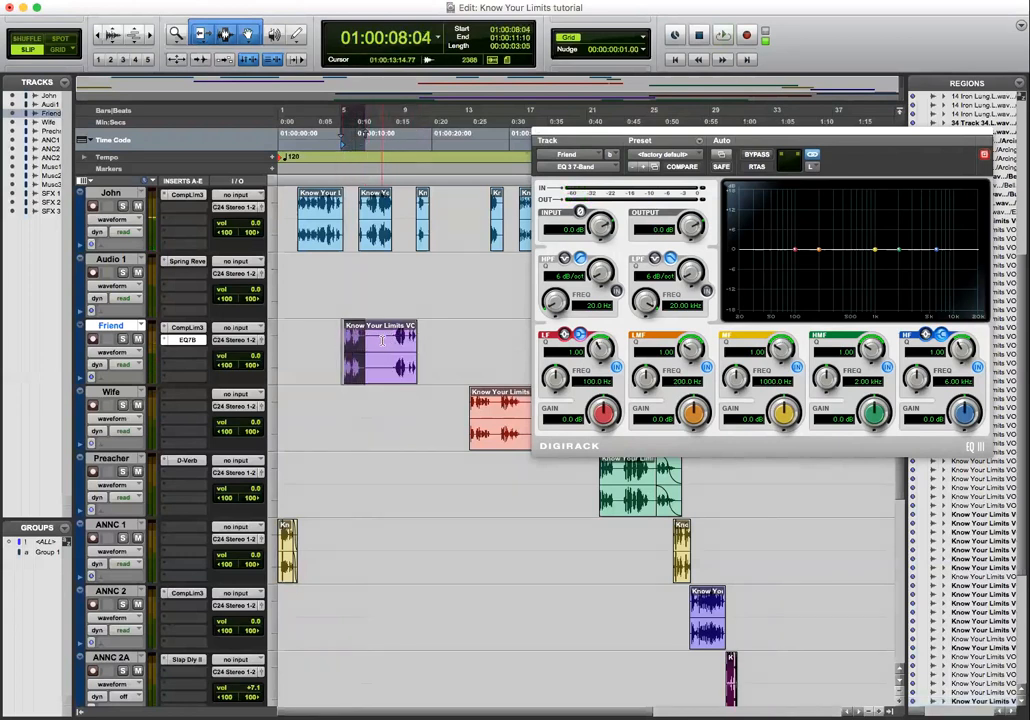
key(space)
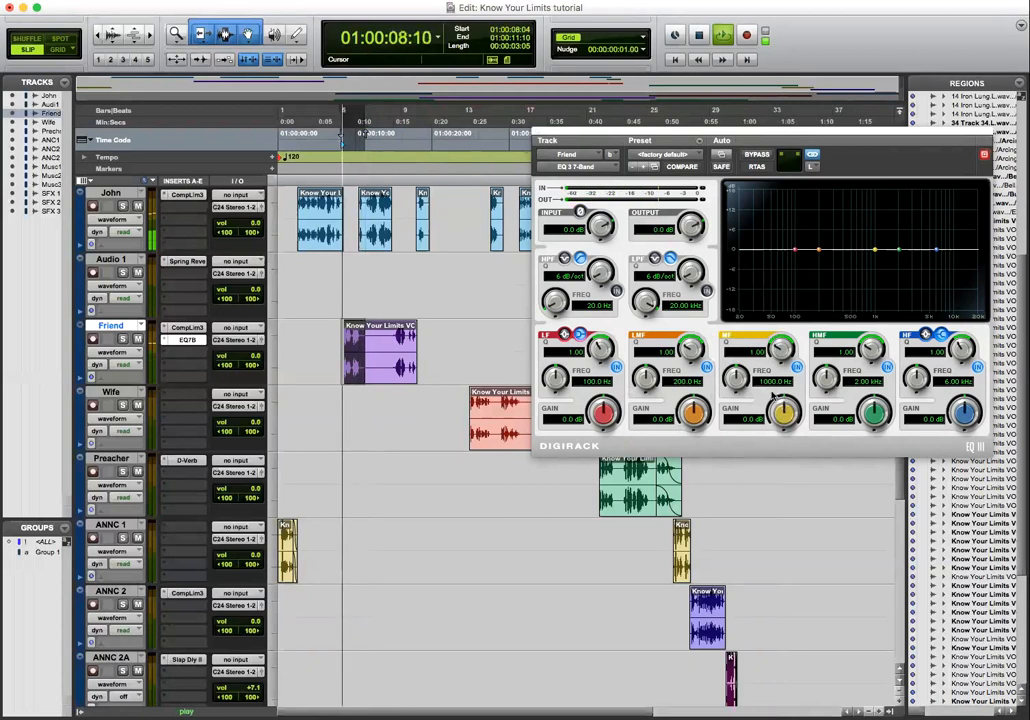
Step: Set the Friend EQ's MF band to 11.3 dB gain, Q 2.51 and 2.60 kHz, and close the plug-in window
drag(782, 410, 782, 365)
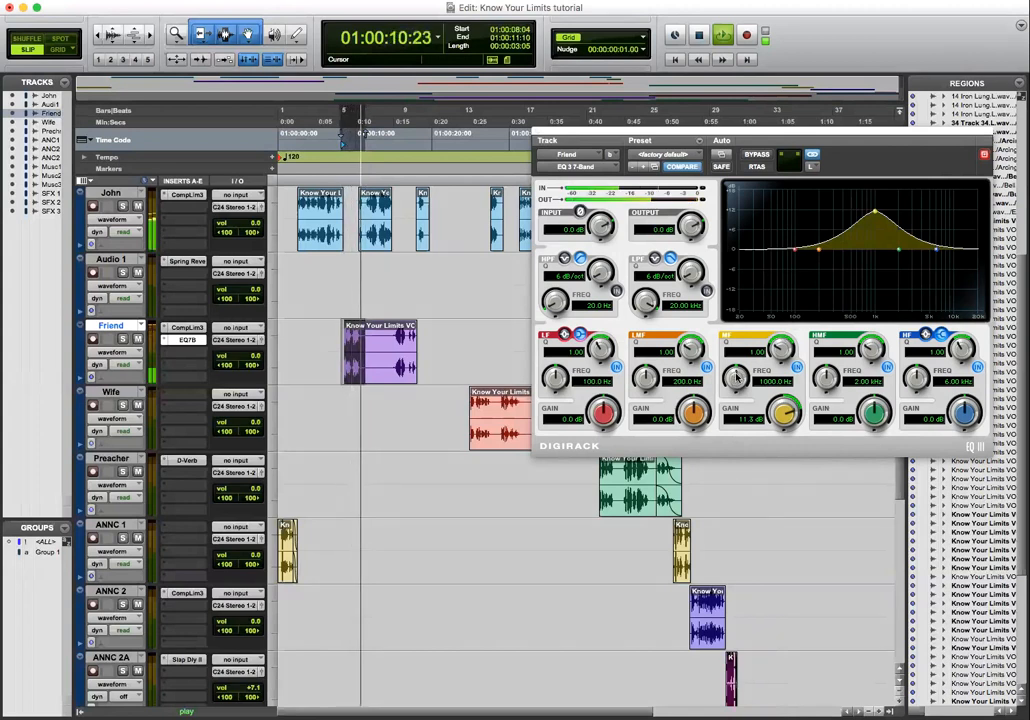
mouse_move(736, 376)
mouse_down()
mouse_move(765, 381)
mouse_move(698, 374)
mouse_move(736, 372)
mouse_up()
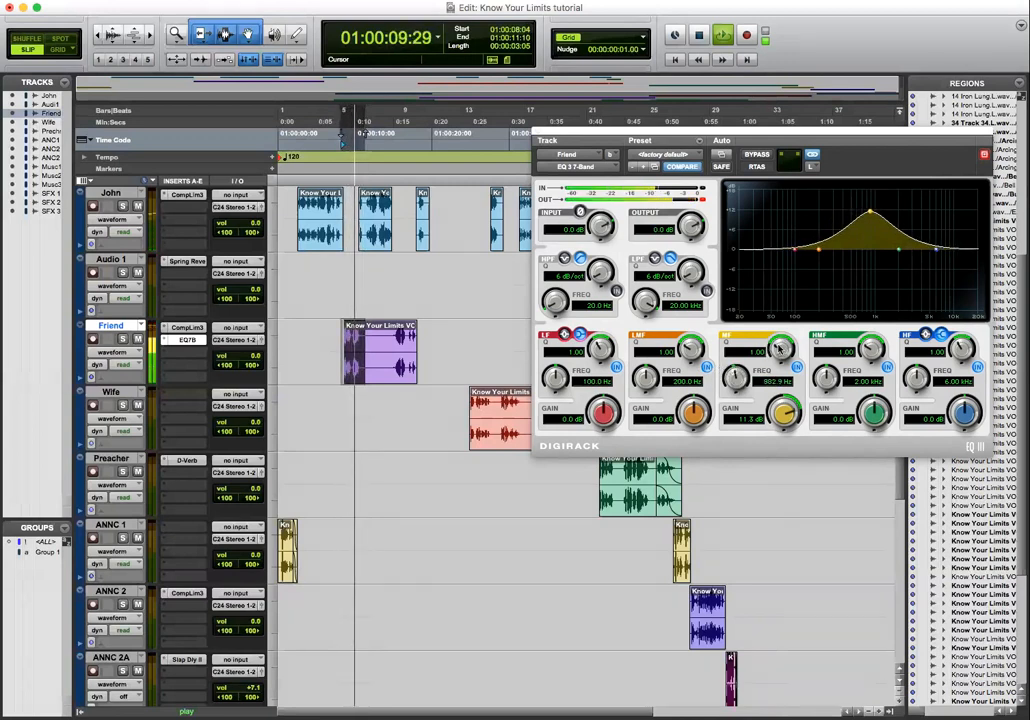
drag(778, 347, 803, 347)
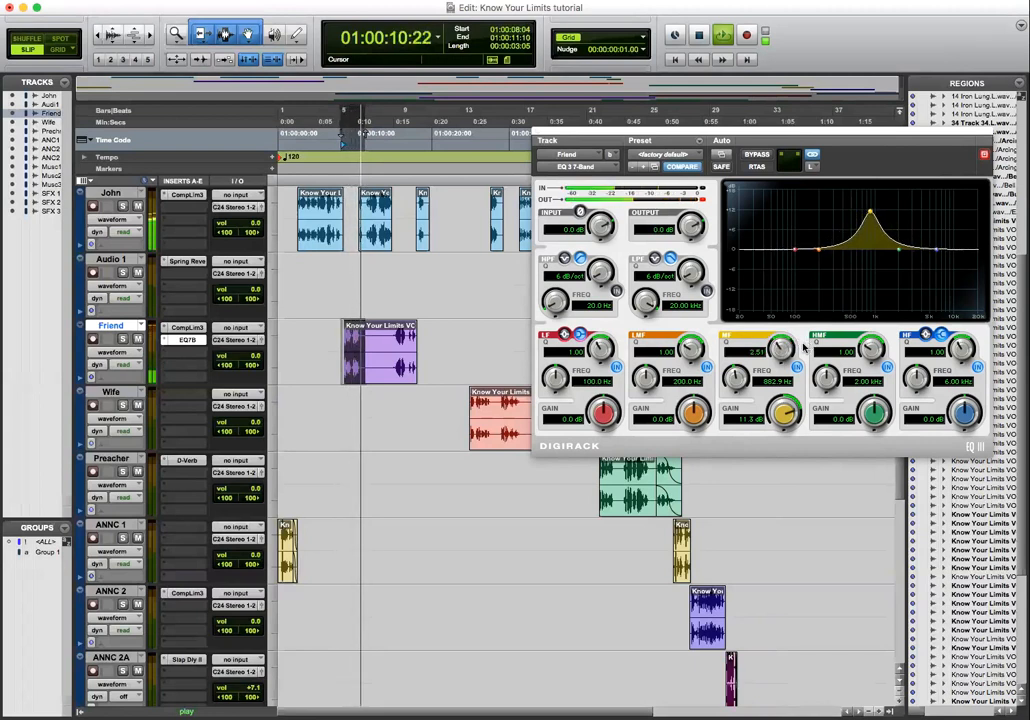
drag(738, 377, 773, 380)
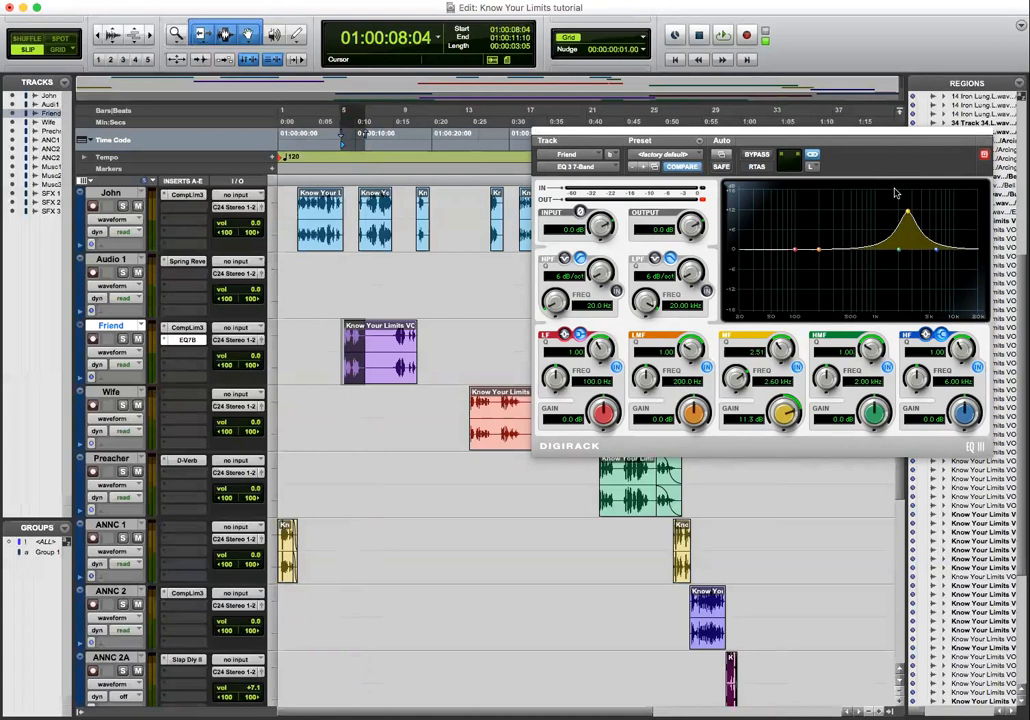
click(538, 133)
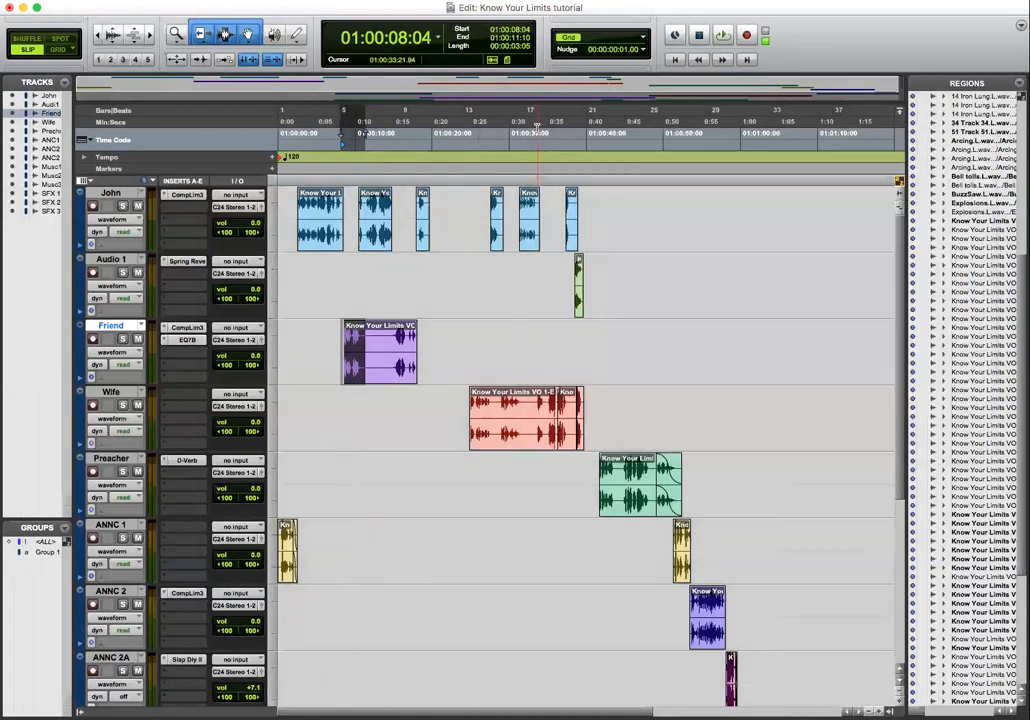
Step: Play the session from 01:00:07:16 to hear the equalized Friend track among the other voices
click(343, 316)
key(space)
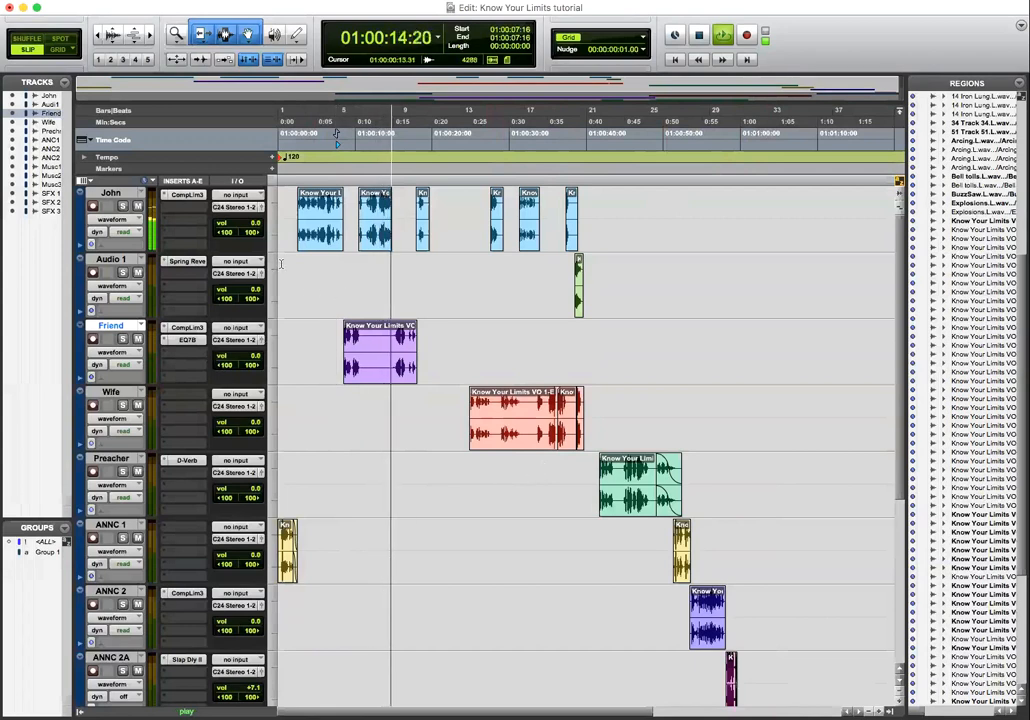
key(space)
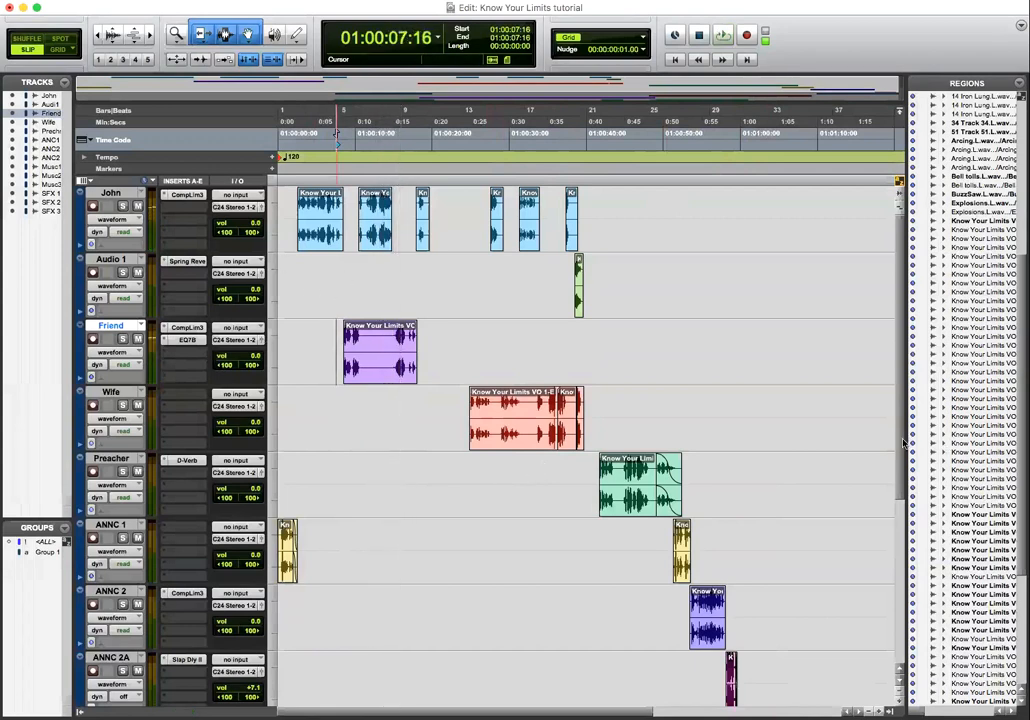